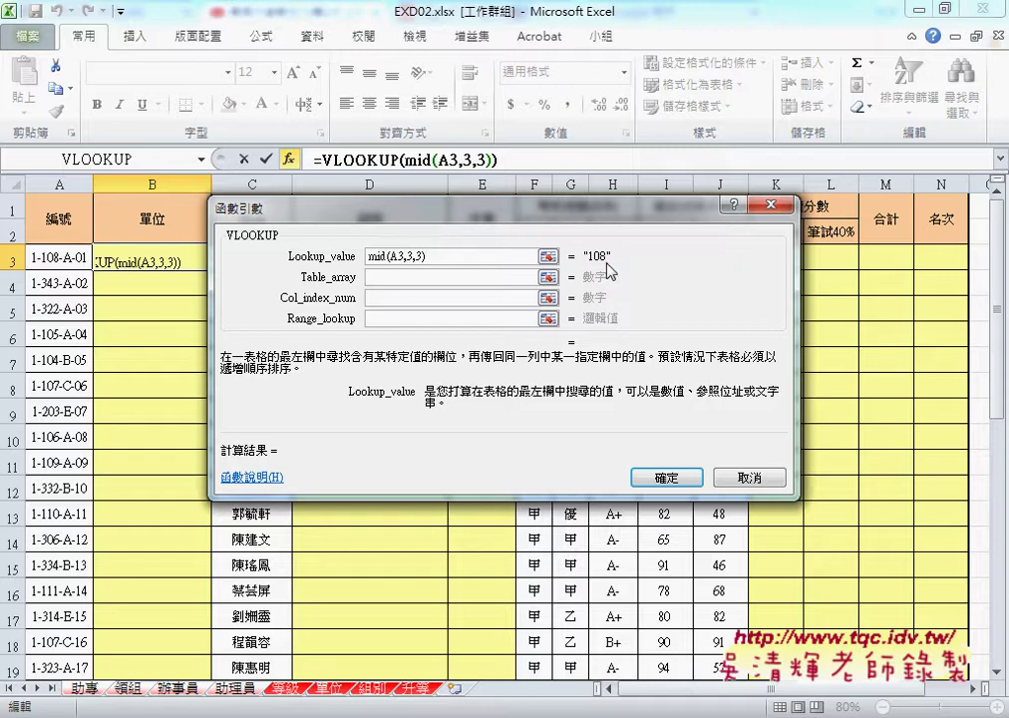
With Lookup_value set to mid(A3,3,3), move on to the Table_array box
click(416, 278)
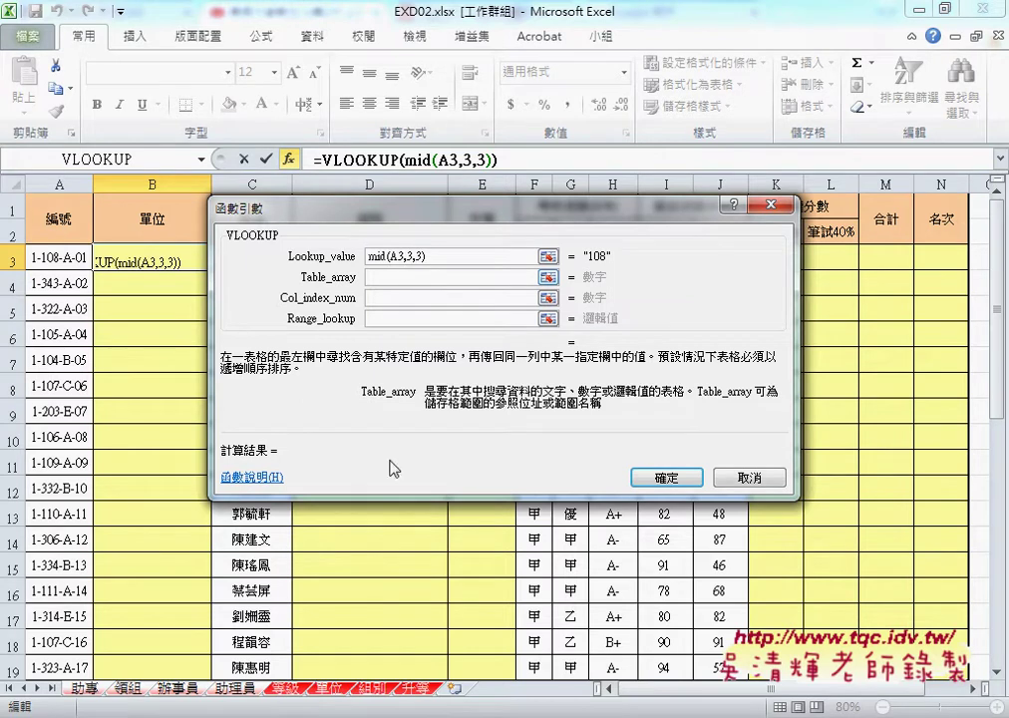
On the 單位 sheet, try selecting the code table from A2 down to B46
click(336, 689)
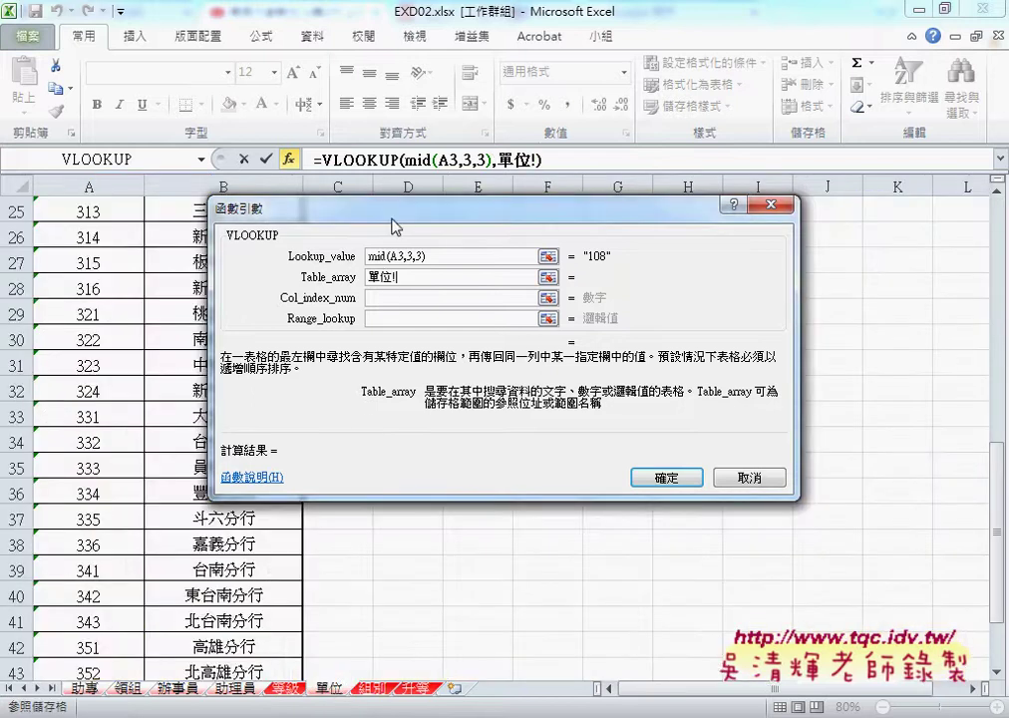
drag(458, 223, 693, 228)
scroll(177, 244, up, 5)
scroll(177, 244, up, 3)
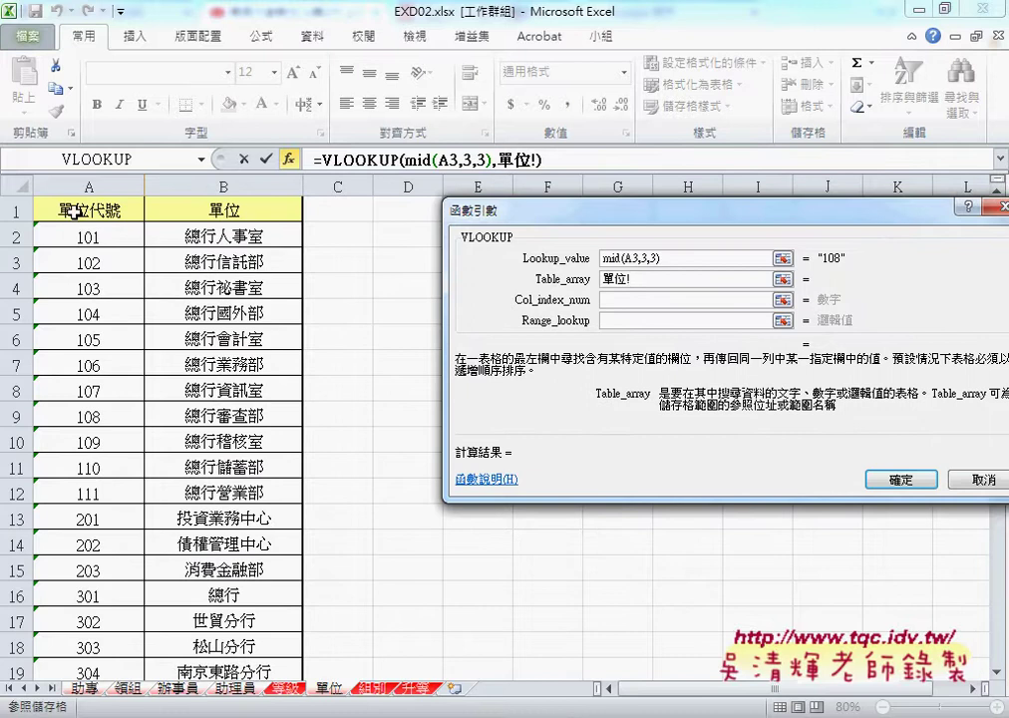
click(78, 236)
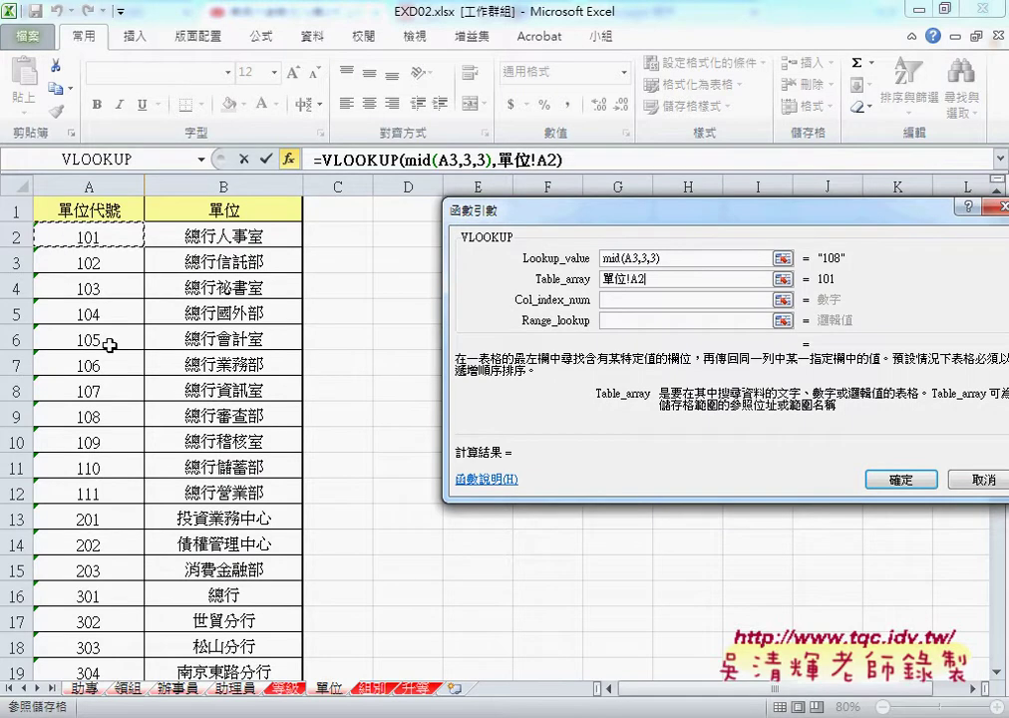
scroll(119, 353, down, 3)
scroll(119, 353, down, 3)
scroll(119, 352, down, 6)
scroll(119, 353, down, 2)
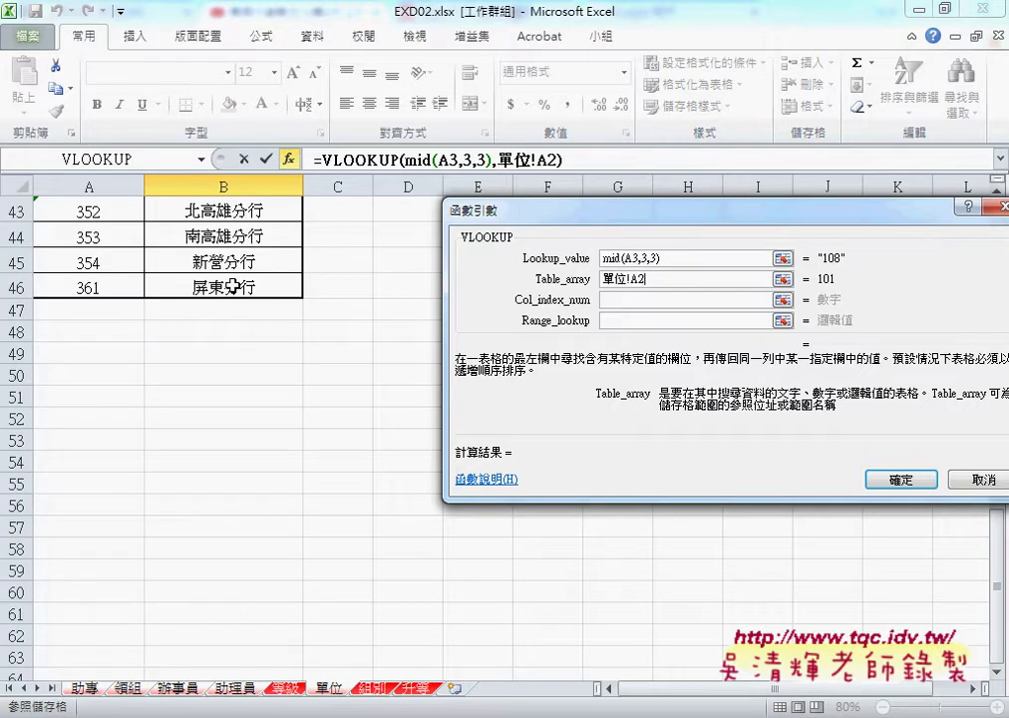
shift+click(231, 286)
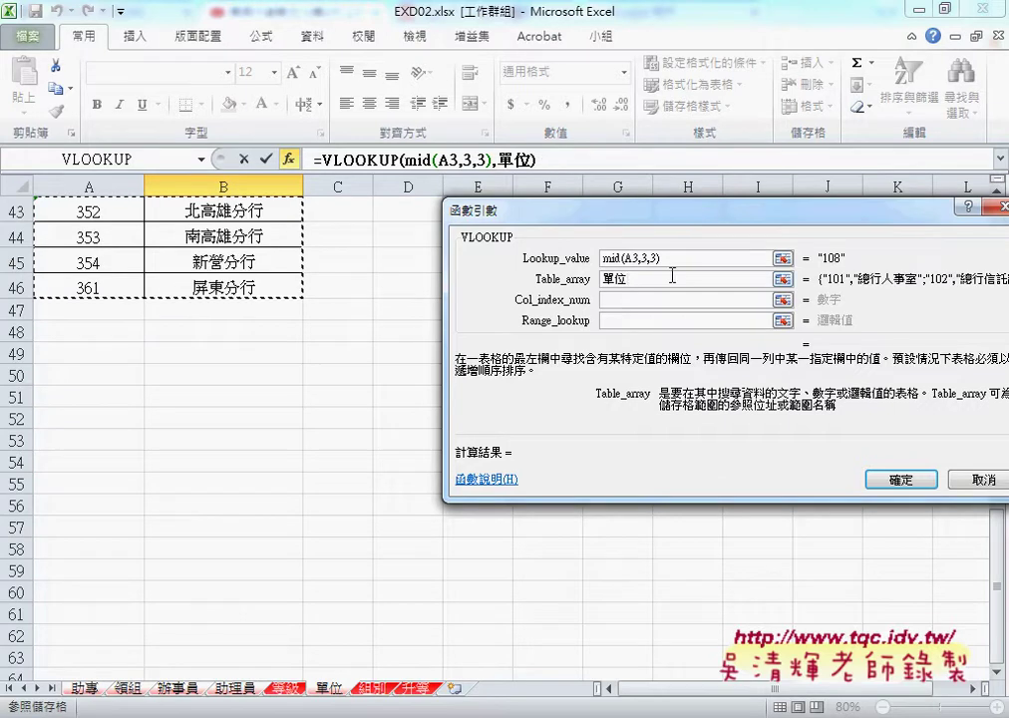
Delete the trial Table_array entry so the range is empty again
double_click(637, 280)
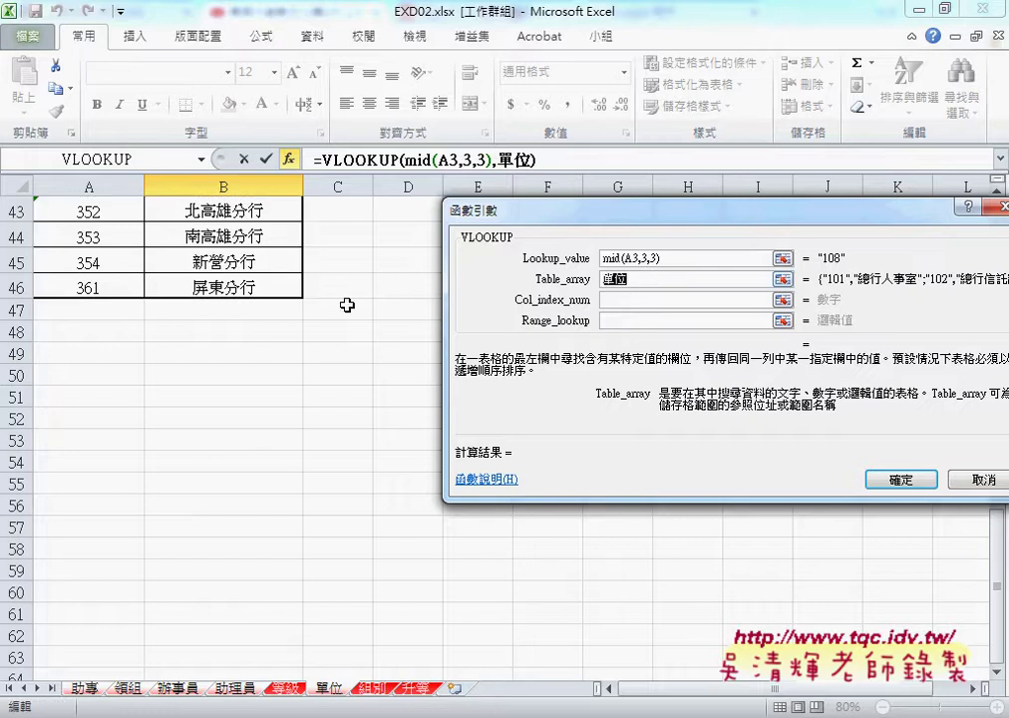
scroll(219, 272, up, 2)
scroll(212, 272, up, 12)
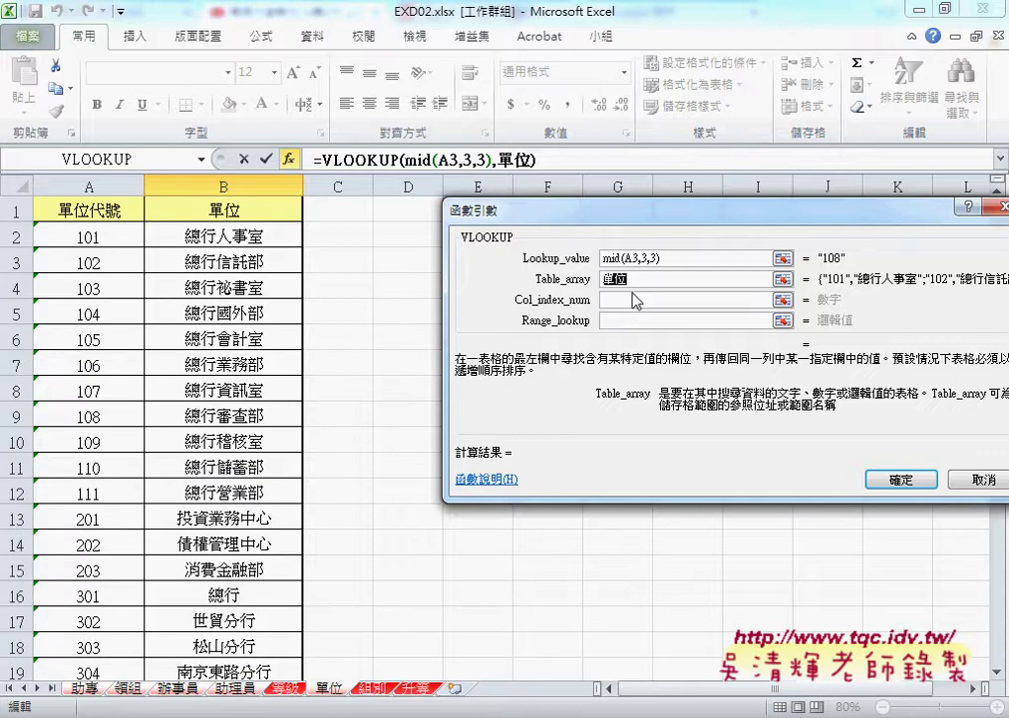
key(BackSpace)
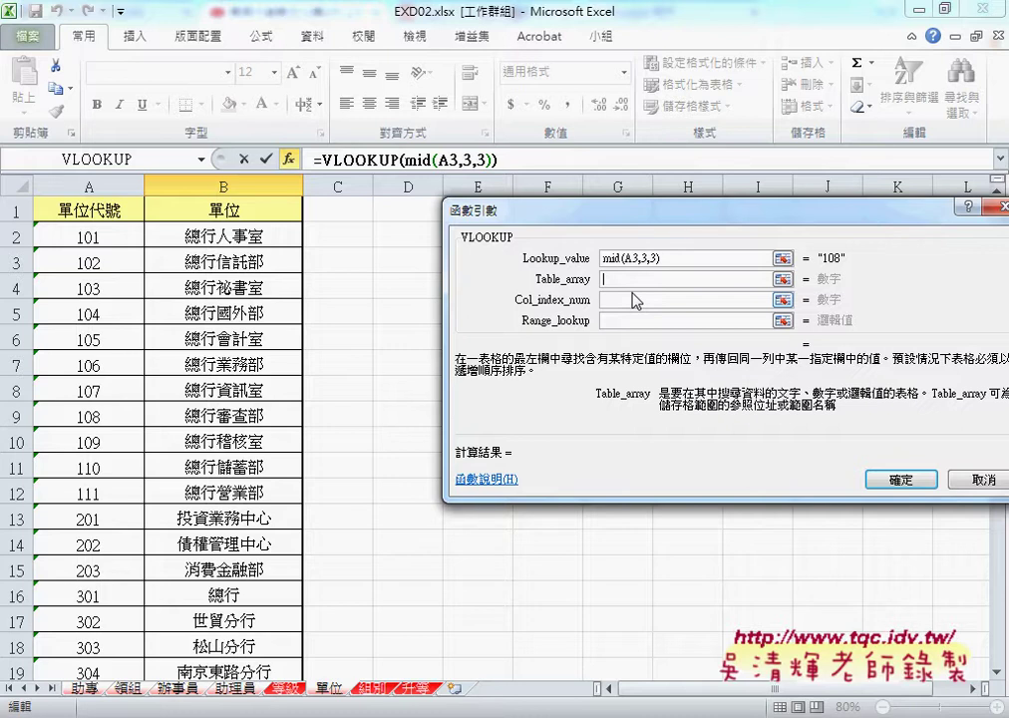
Set Table_array to the 單位 sheet's A2:B46 code table, named 單位
click(743, 258)
click(666, 279)
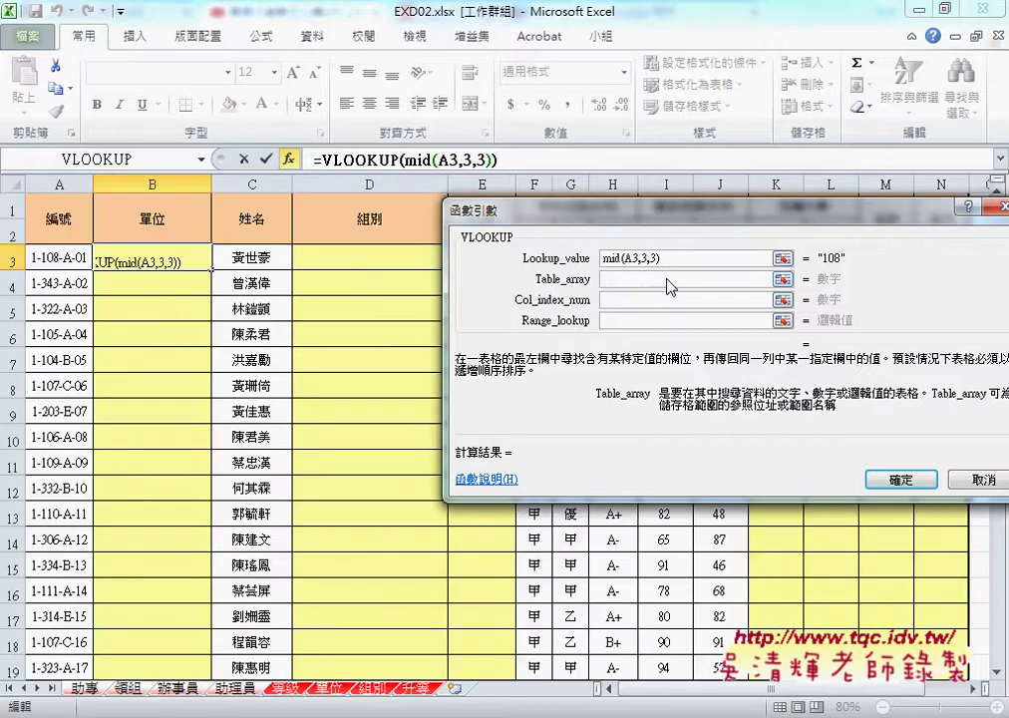
click(326, 688)
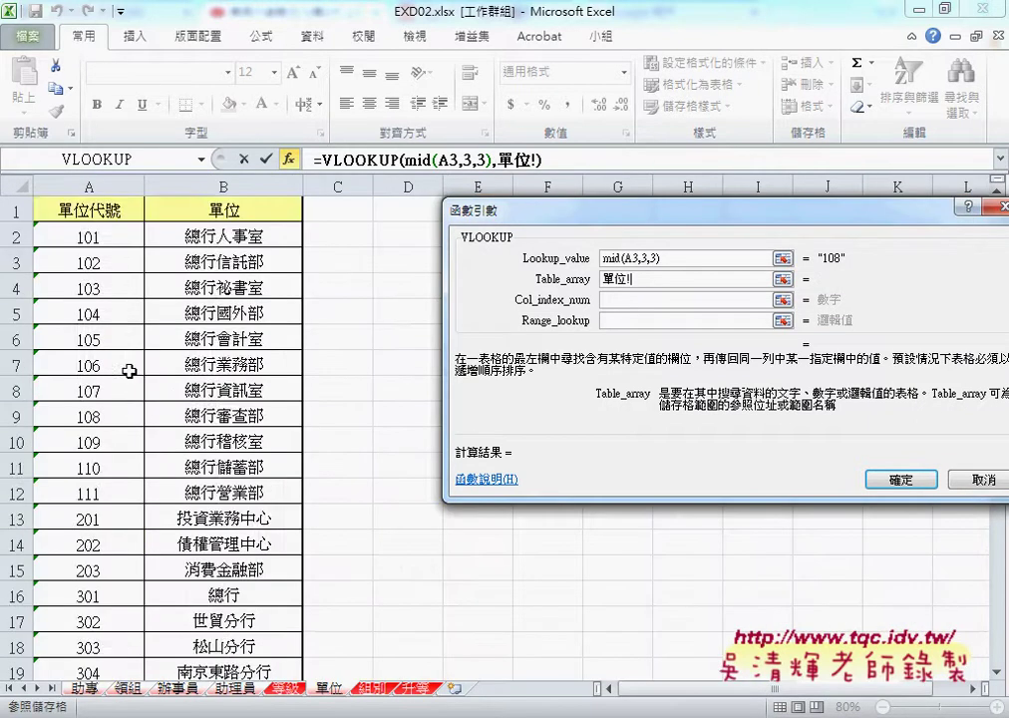
click(75, 239)
scroll(129, 466, down, 4)
scroll(128, 467, down, 6)
scroll(175, 459, down, 2)
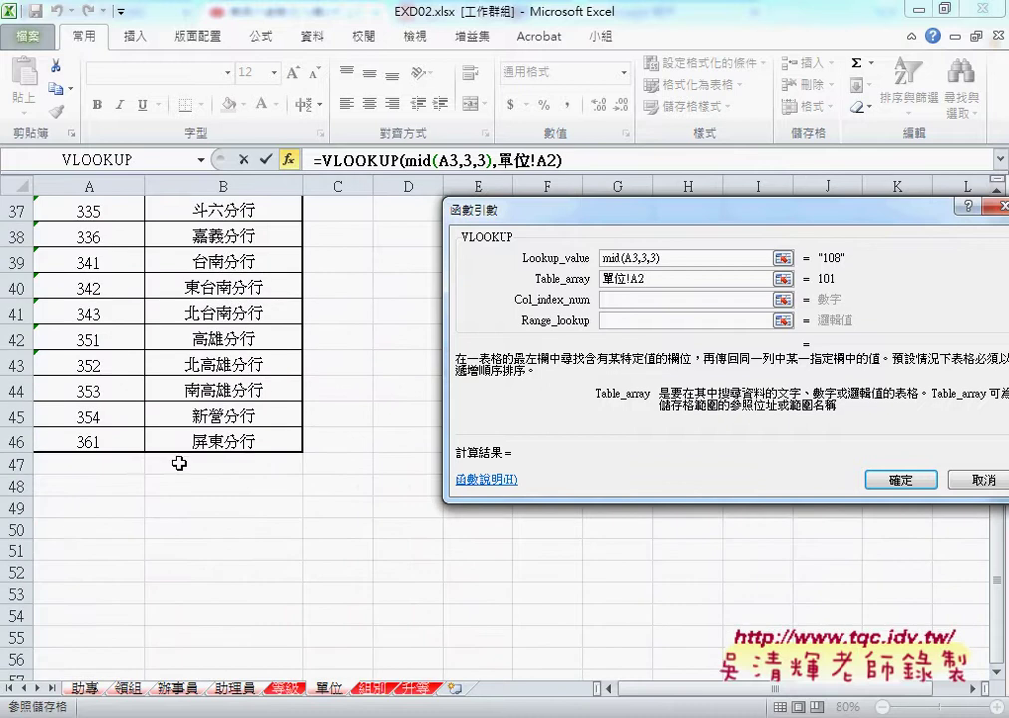
shift+click(246, 442)
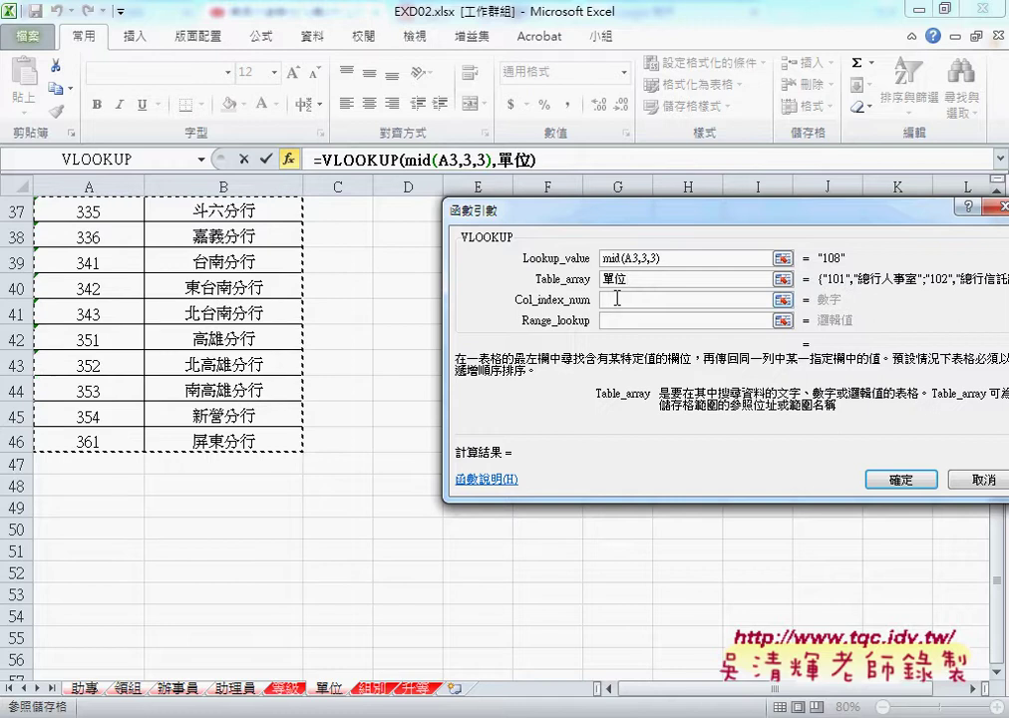
Mark up the 單位 table area with several strokes, then exit with Escape
drag(611, 313, 635, 318)
mouse_move(12, 191)
mouse_down()
mouse_move(10, 467)
mouse_move(84, 185)
mouse_move(322, 198)
mouse_move(312, 446)
mouse_up()
drag(72, 460, 335, 464)
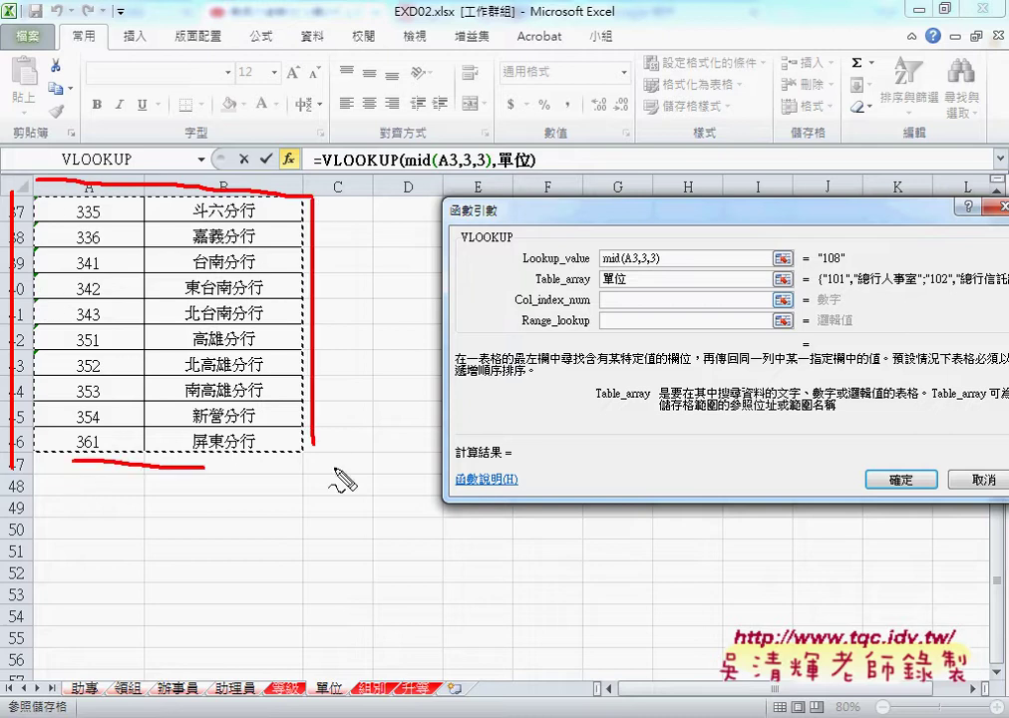
drag(94, 134, 95, 155)
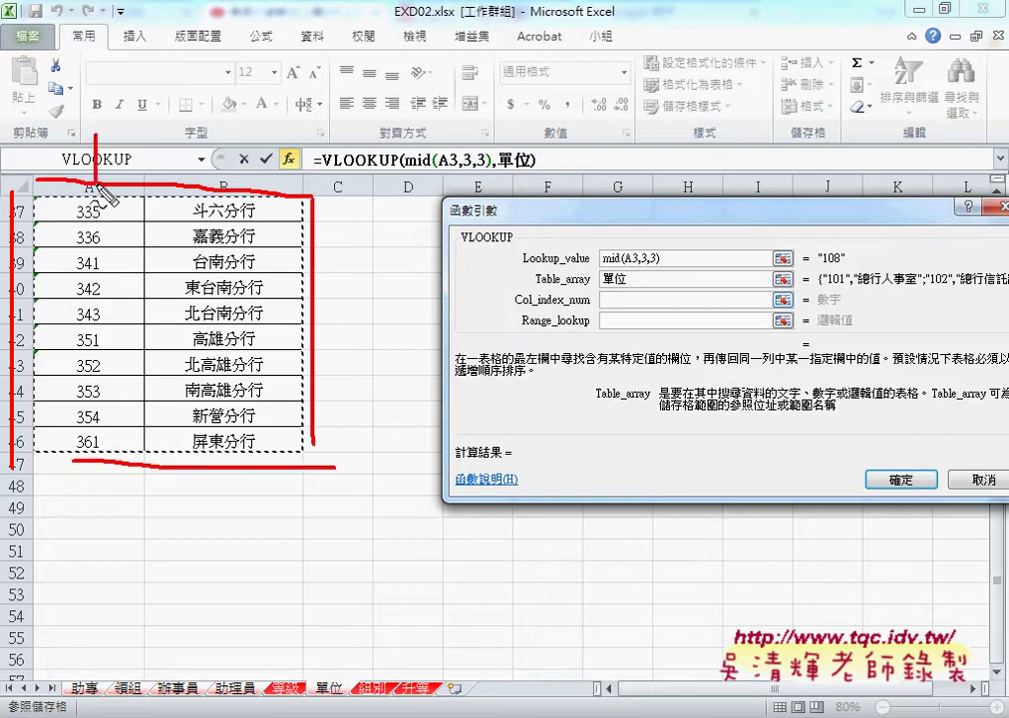
drag(211, 142, 235, 162)
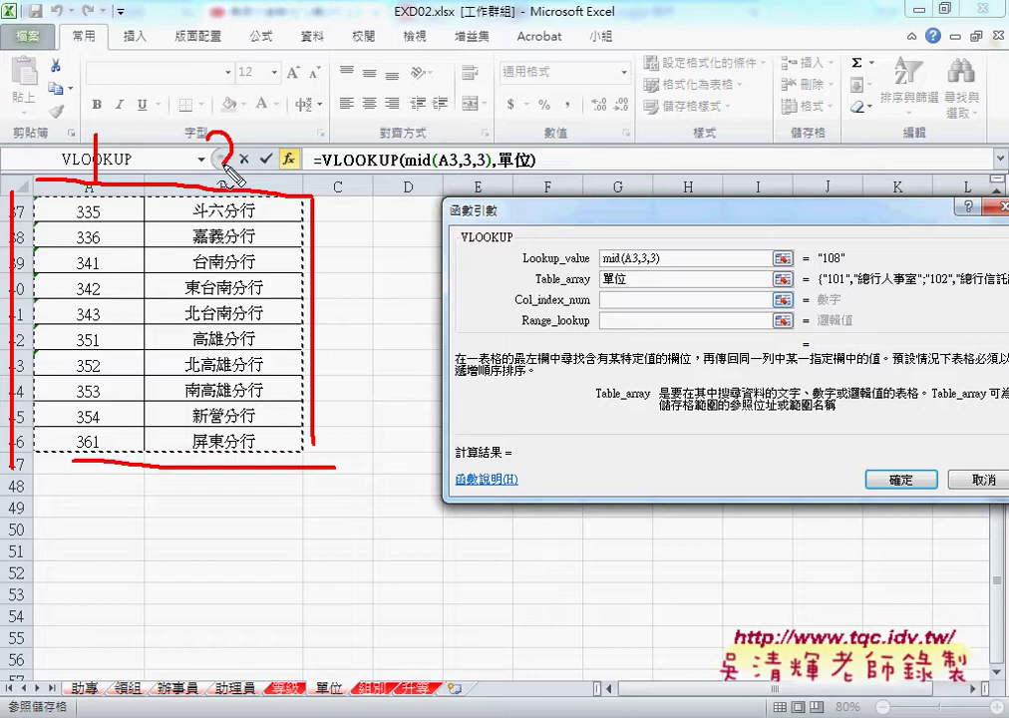
mouse_move(224, 104)
mouse_down()
mouse_move(79, 90)
mouse_move(50, 112)
mouse_move(33, 103)
mouse_move(52, 99)
mouse_up()
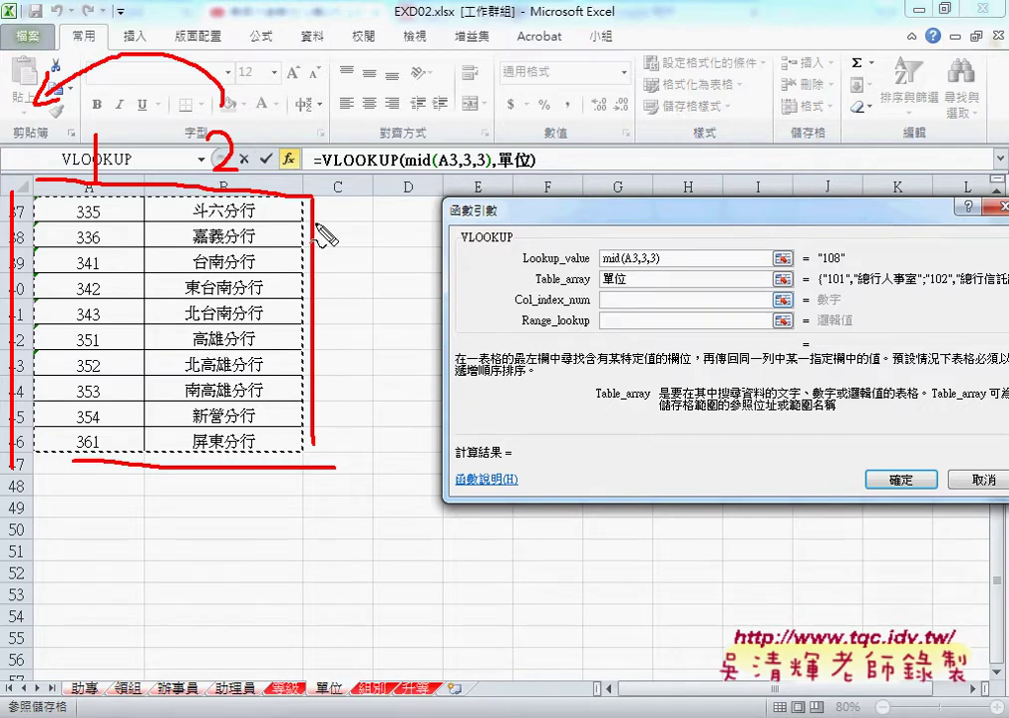
key(Escape)
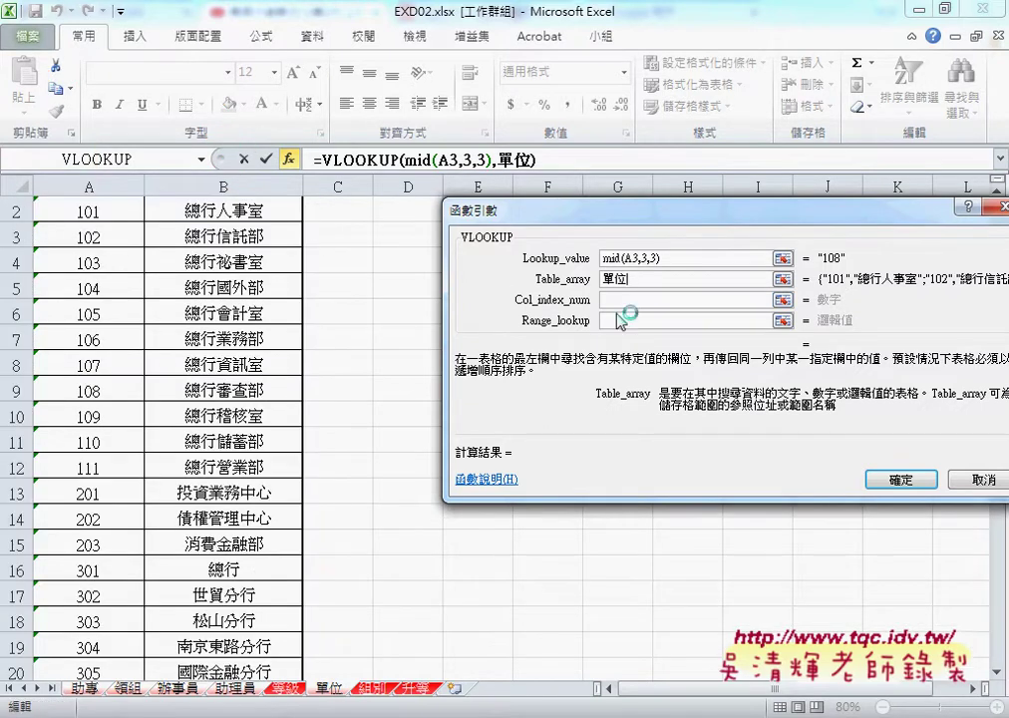
Set Col_index_num to 2 and Range_lookup to 0, returning 總行審查部
click(618, 299)
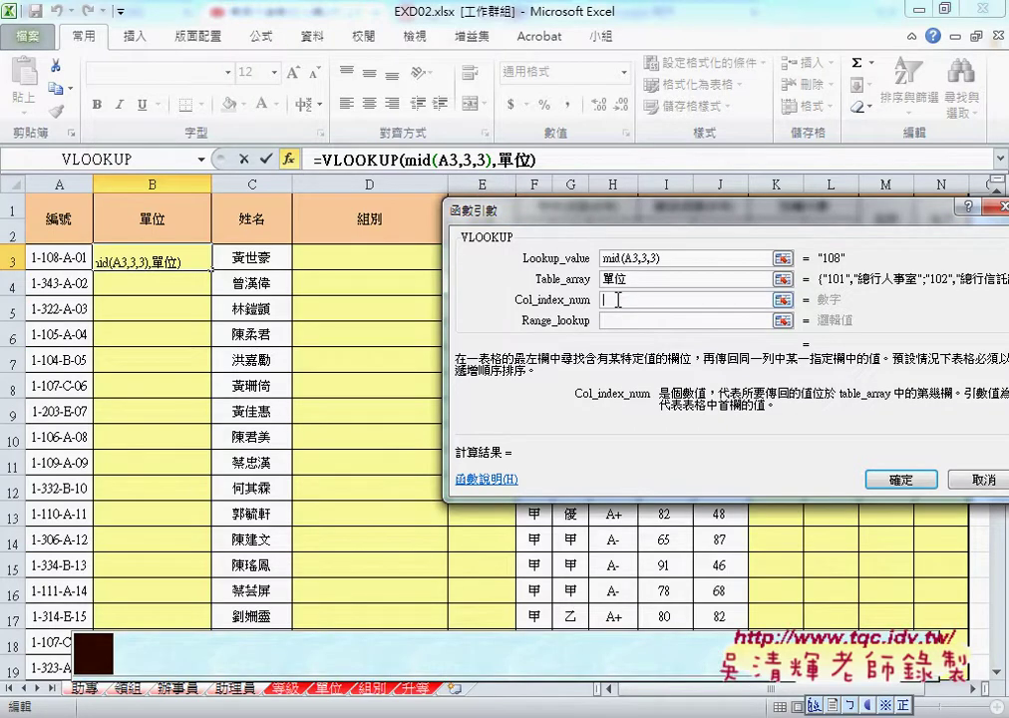
text(2)
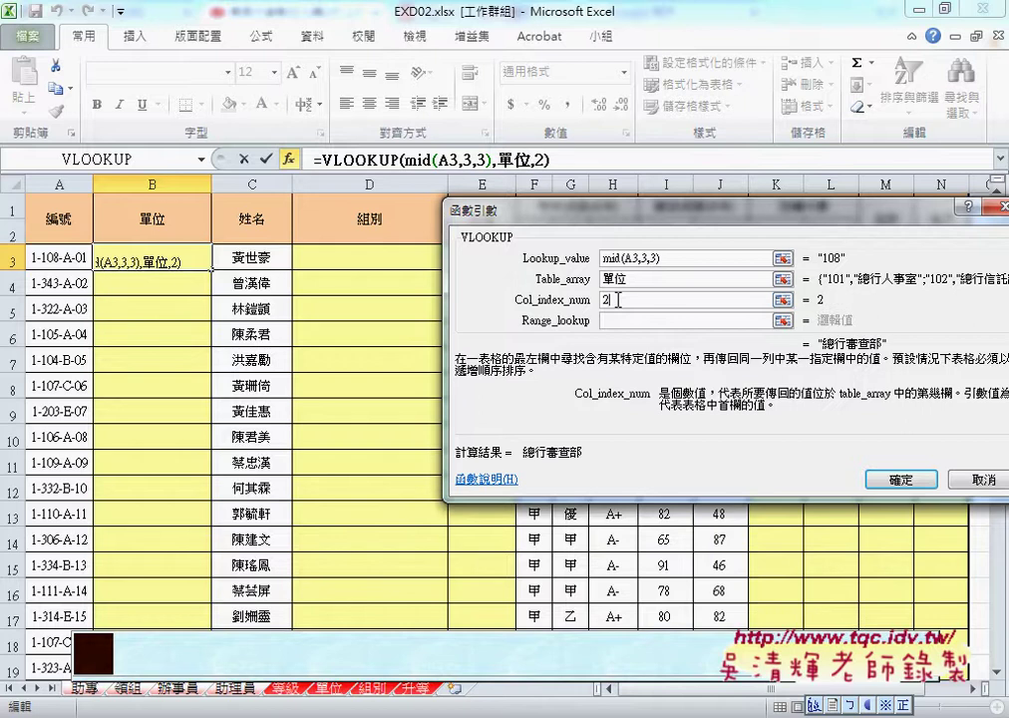
click(627, 321)
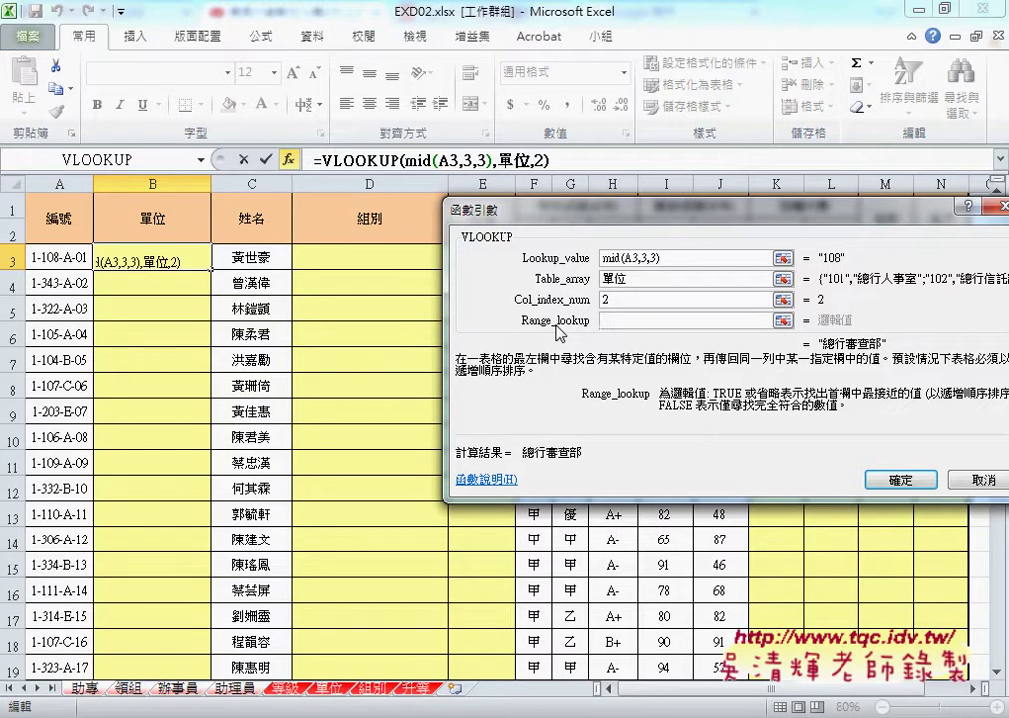
text(0)
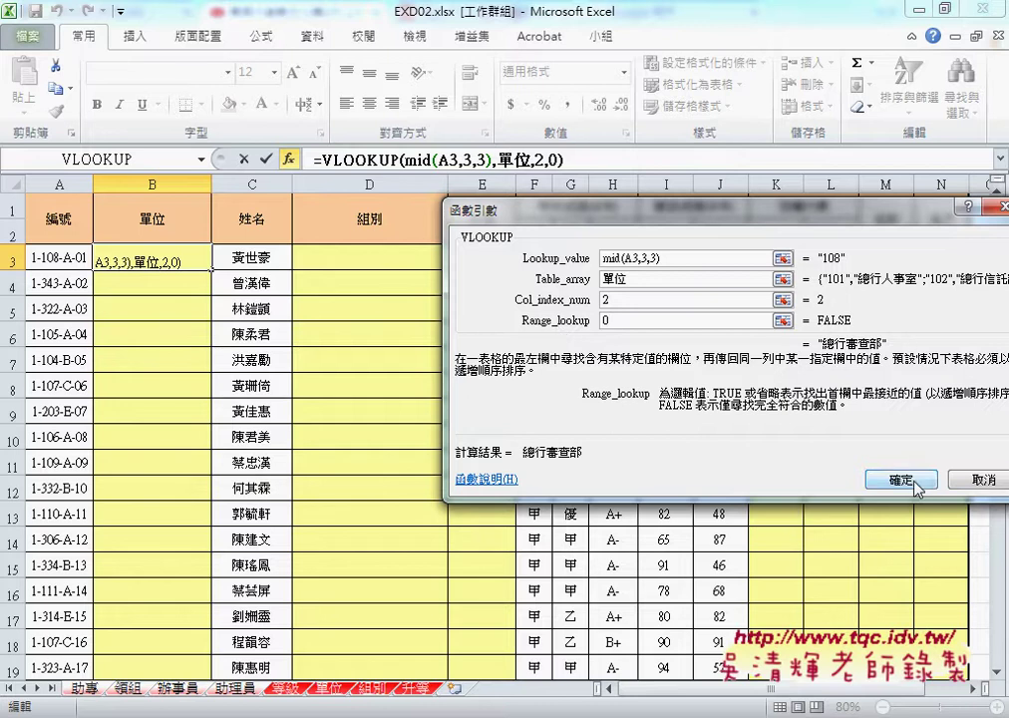
Confirm the B3 VLOOKUP, fill it down column B, and circle the 組別 header and sheet name
click(902, 478)
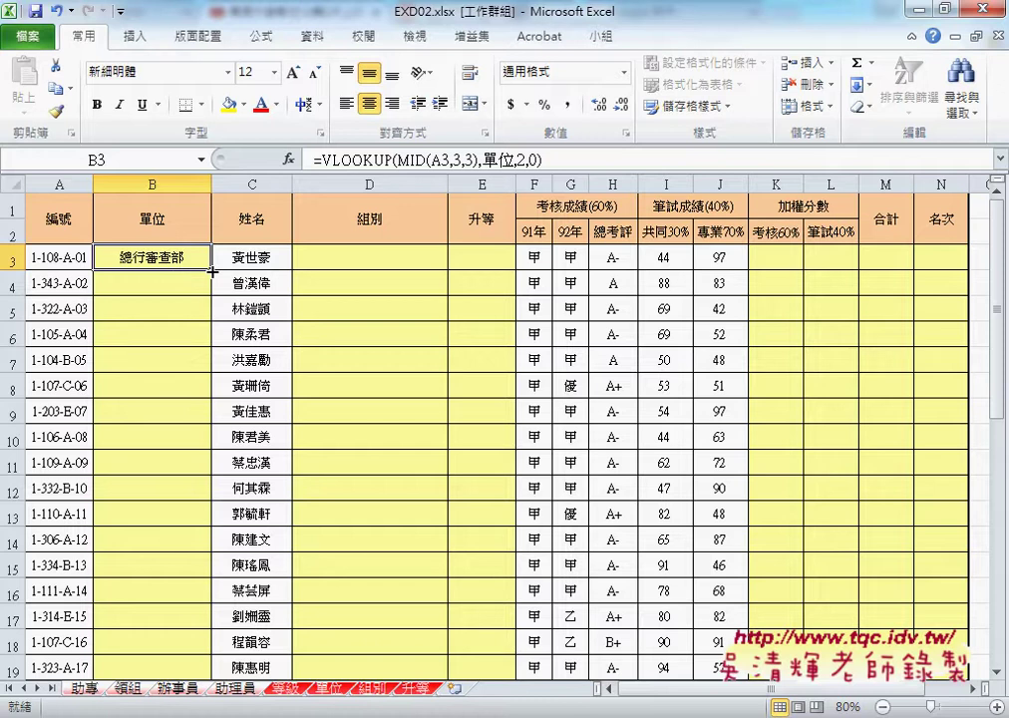
drag(212, 270, 213, 296)
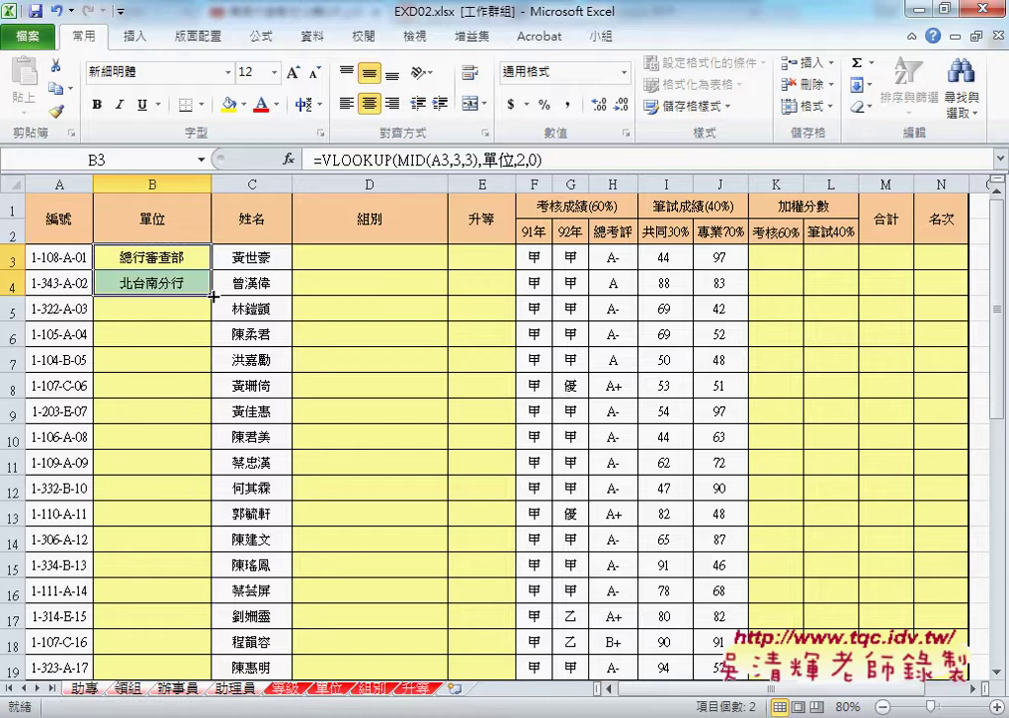
double_click(213, 296)
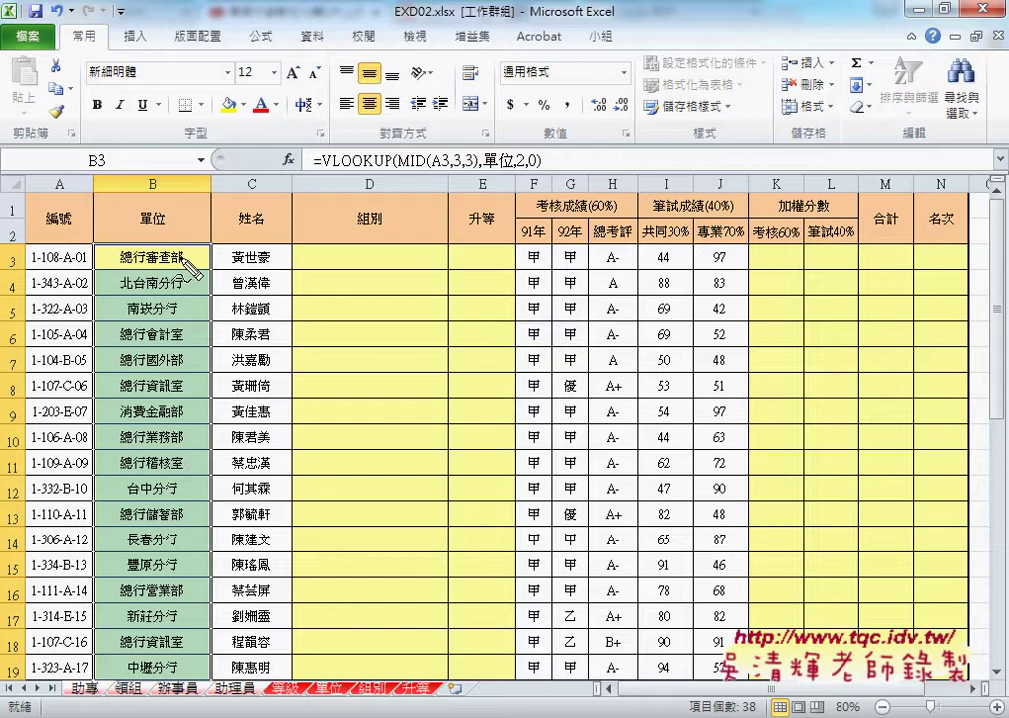
drag(343, 217, 394, 234)
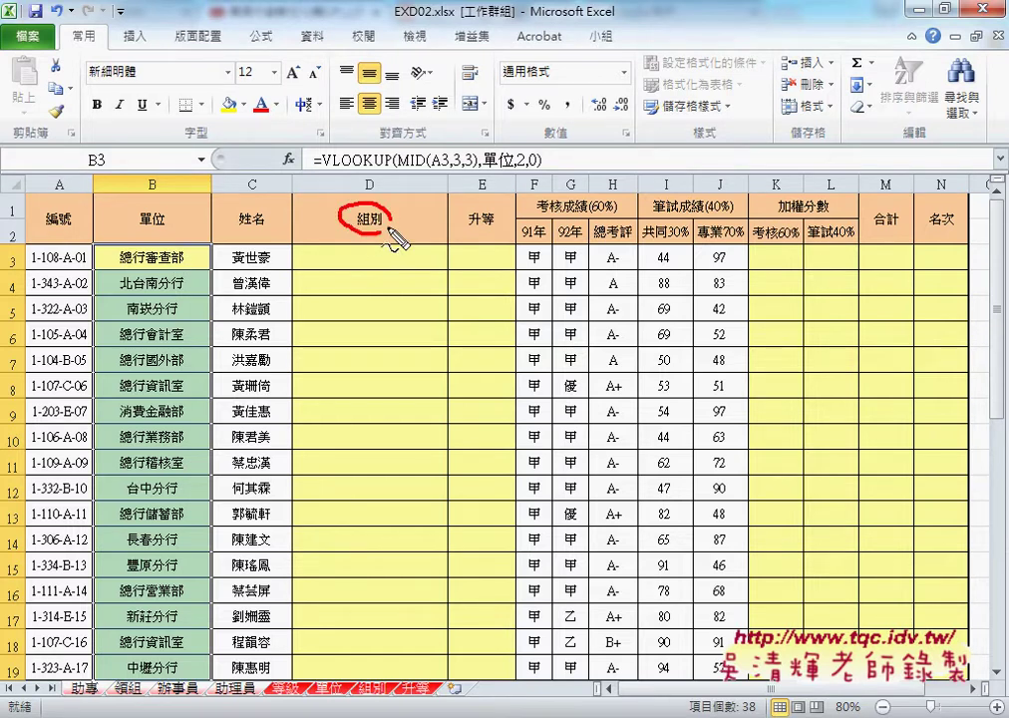
mouse_move(357, 698)
mouse_down()
mouse_move(381, 695)
mouse_move(360, 670)
mouse_up()
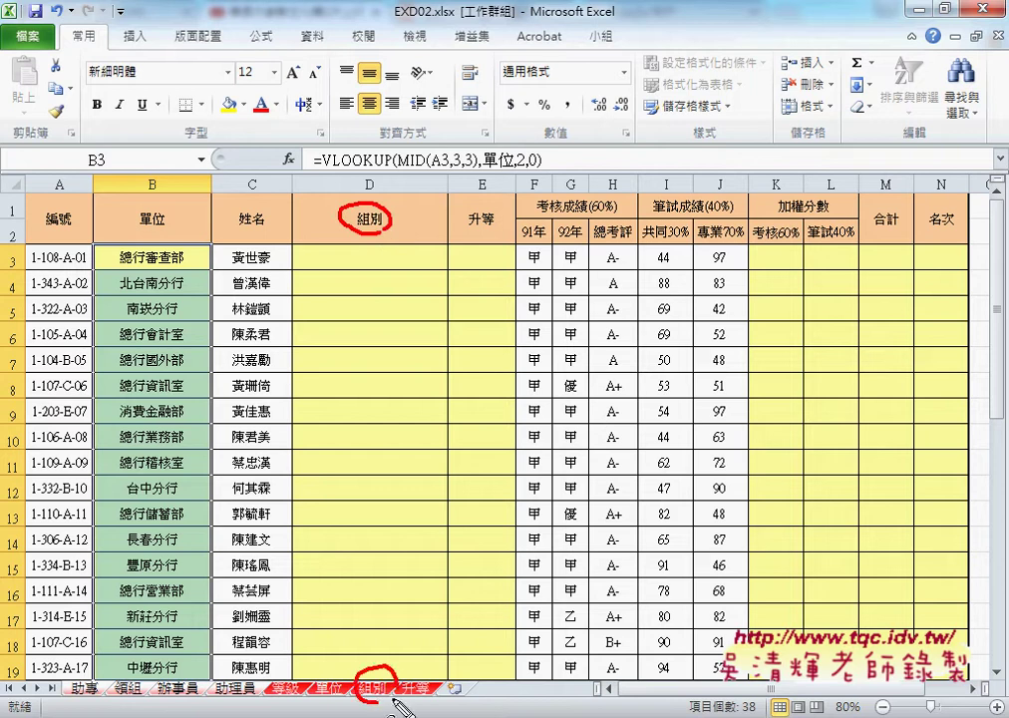
Circle the 升等 column header and sheet name, and underline the 考核60% and 60% headers
mouse_move(495, 231)
mouse_down()
mouse_move(468, 210)
mouse_move(499, 217)
mouse_up()
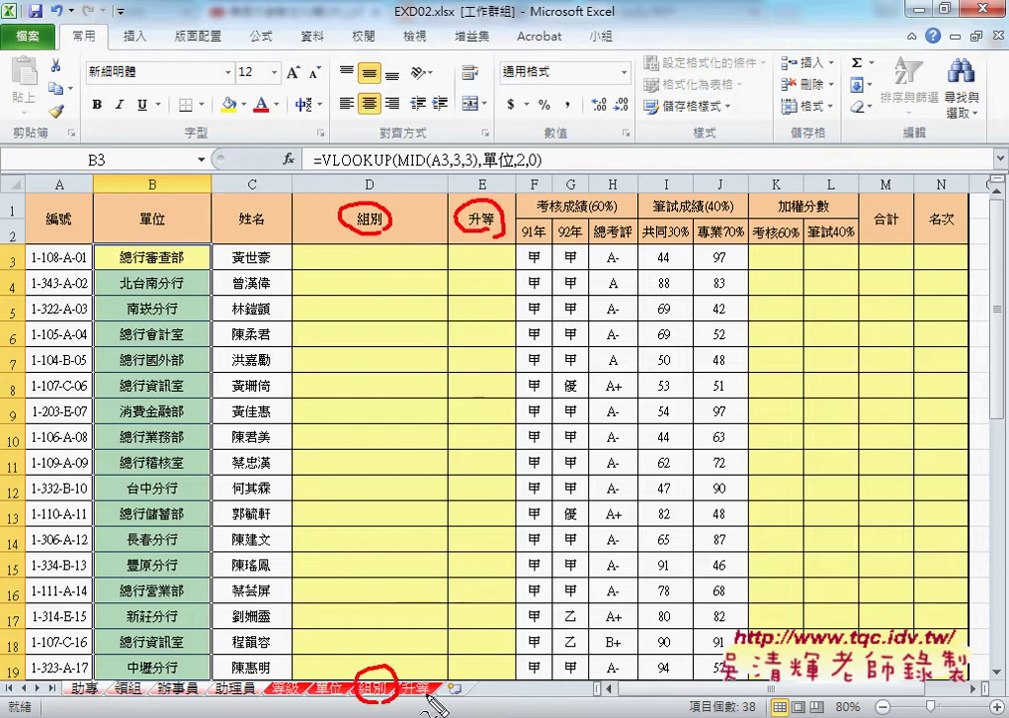
drag(423, 671, 411, 678)
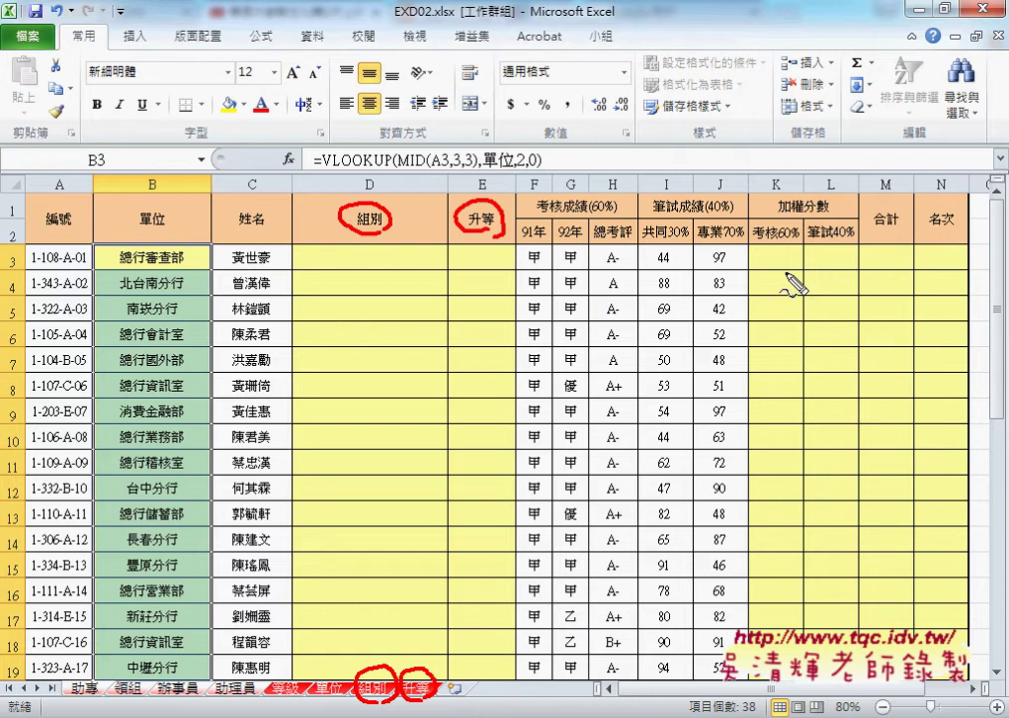
drag(797, 240, 753, 240)
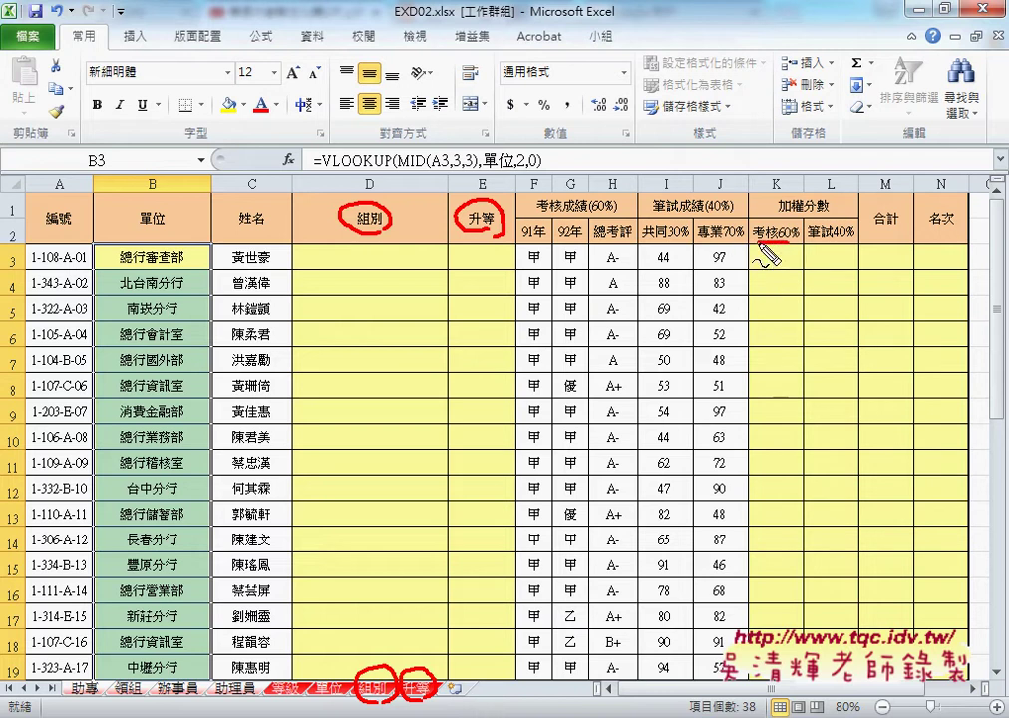
mouse_move(596, 212)
mouse_down()
mouse_move(619, 211)
mouse_move(522, 215)
mouse_move(539, 271)
mouse_move(573, 271)
mouse_up()
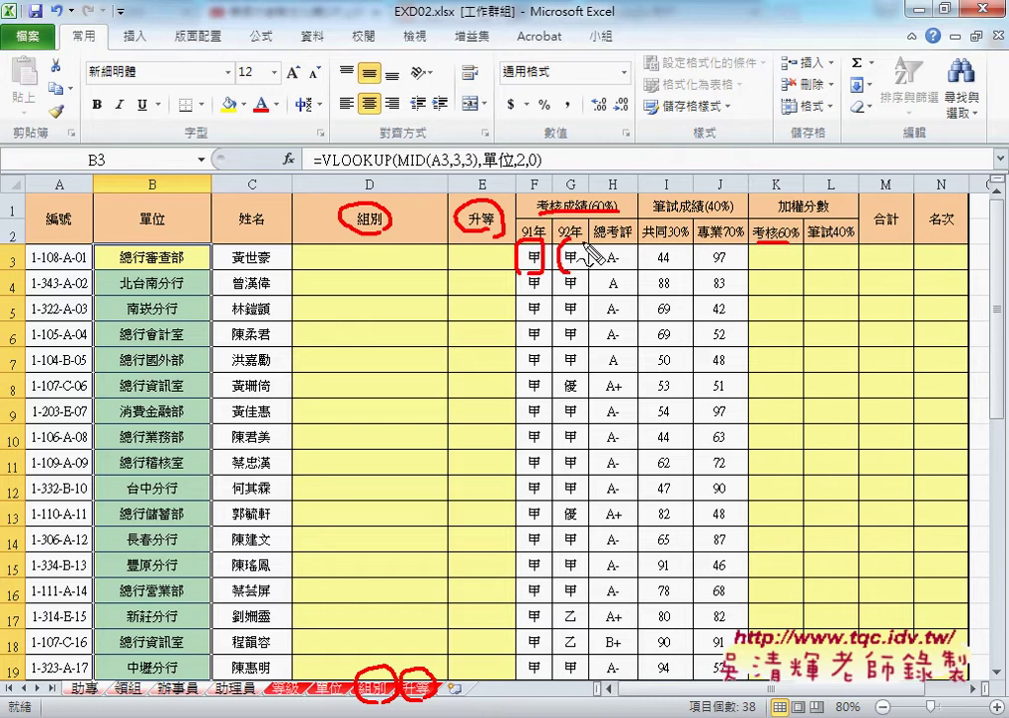
Circle the G3 and H3 grades and draw arrows linking grades and written scores to K3 and L3
drag(620, 243, 603, 267)
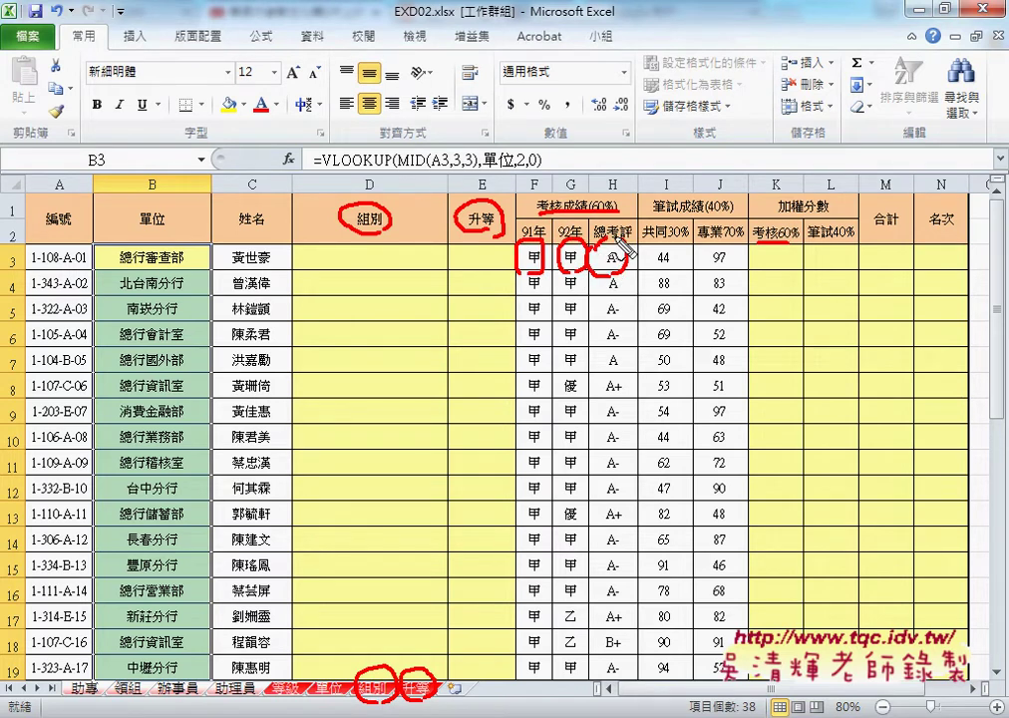
mouse_move(757, 269)
mouse_down()
mouse_move(792, 251)
mouse_move(769, 269)
mouse_up()
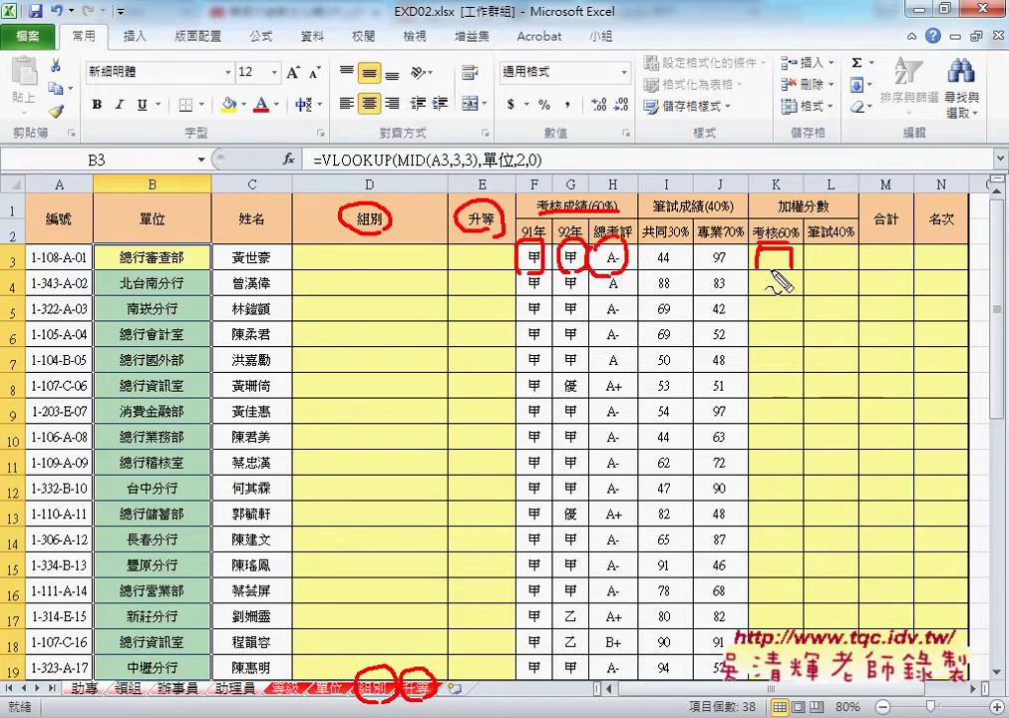
drag(610, 235, 786, 242)
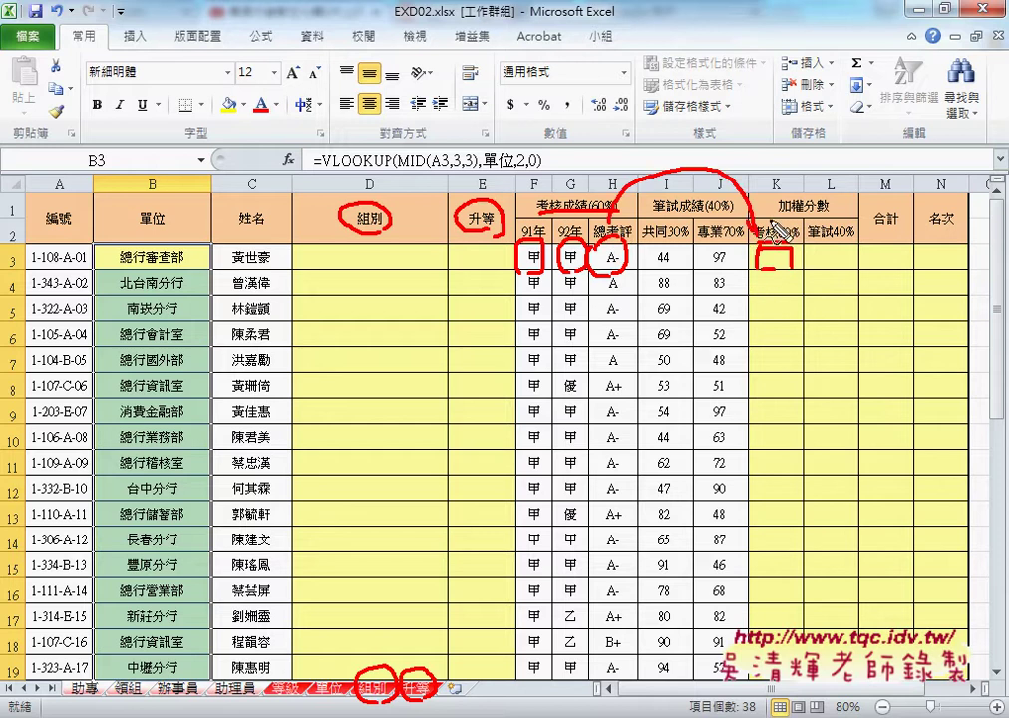
drag(662, 213, 719, 213)
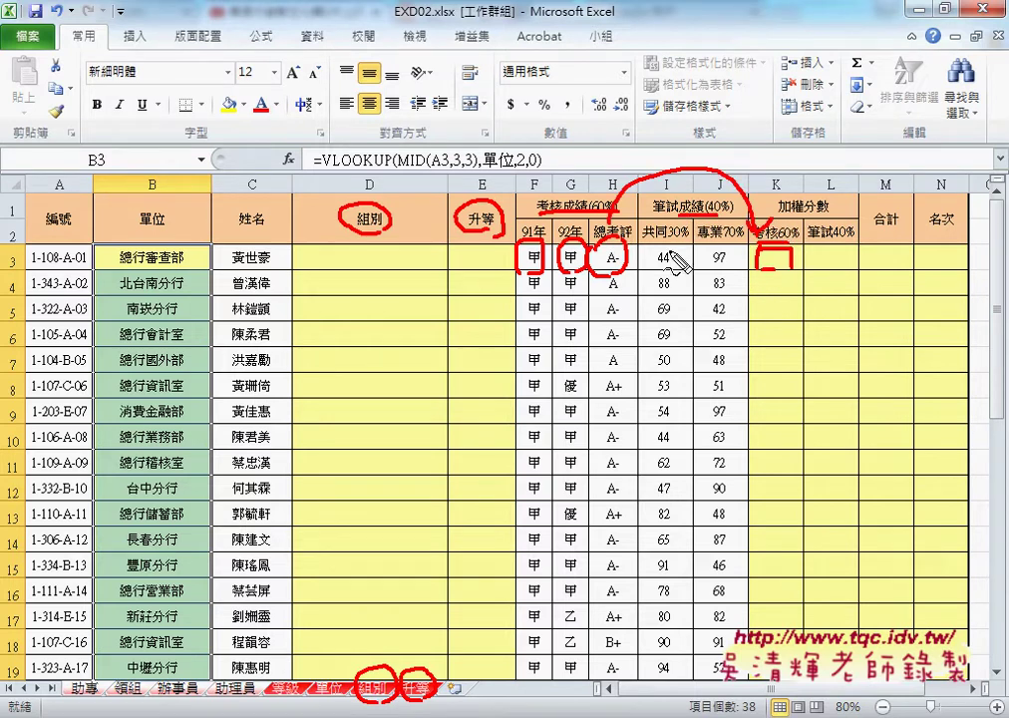
mouse_move(640, 240)
mouse_down()
mouse_move(732, 241)
mouse_move(827, 267)
mouse_move(875, 249)
mouse_move(952, 263)
mouse_move(955, 279)
mouse_up()
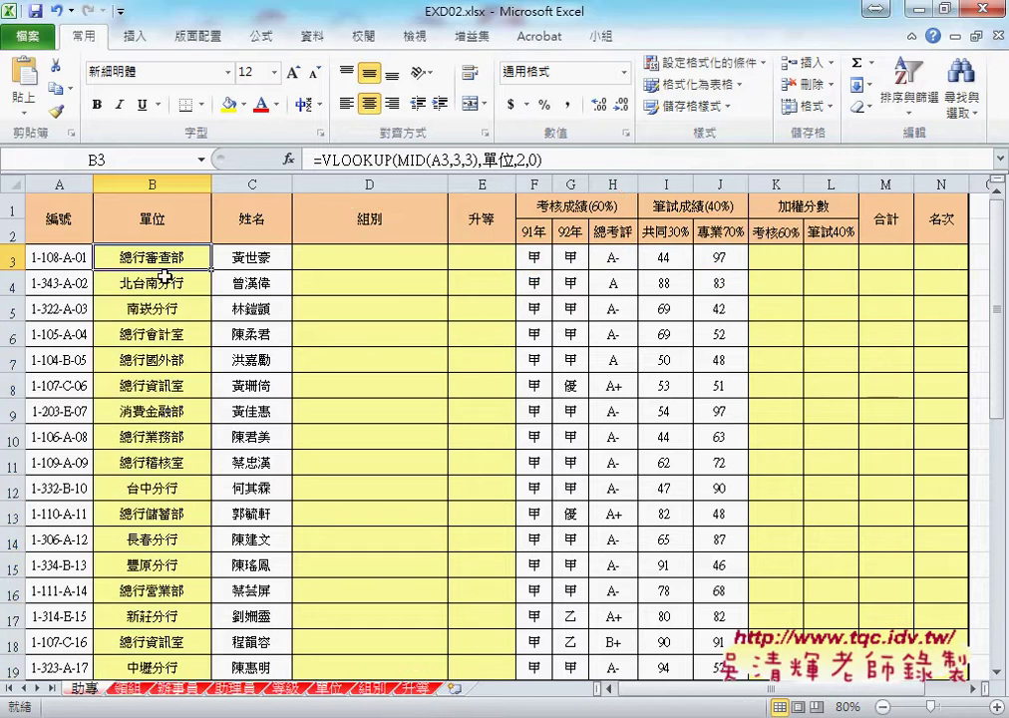
Open the 領組 sheet and scroll through its 單位 column
scroll(135, 568, down, 4)
scroll(140, 563, down, 4)
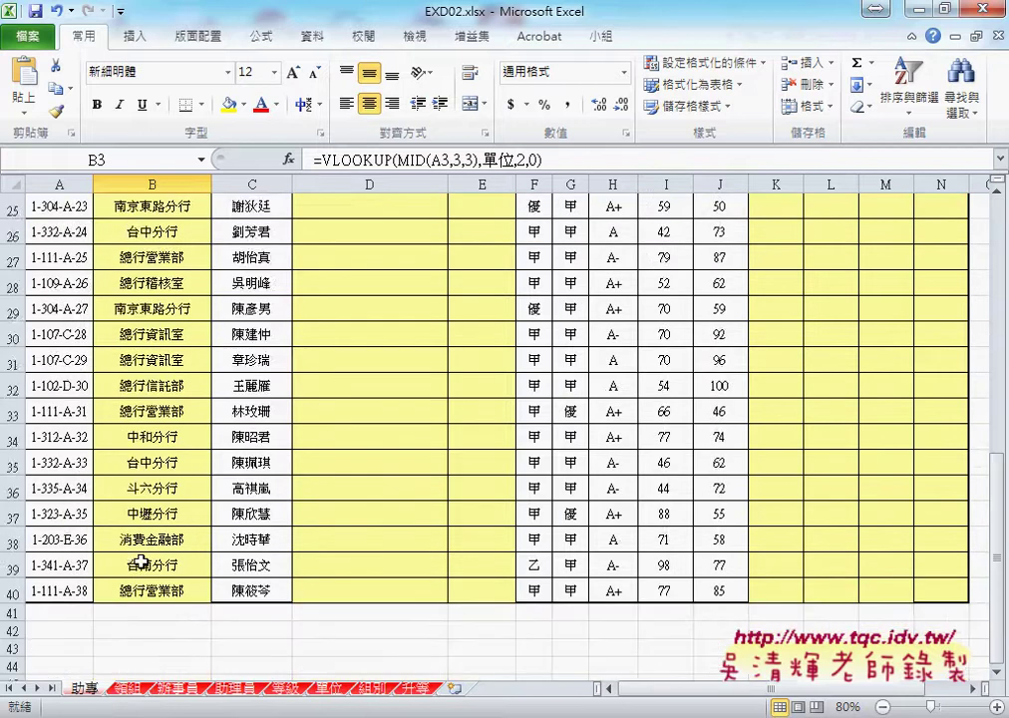
scroll(140, 563, down, 1)
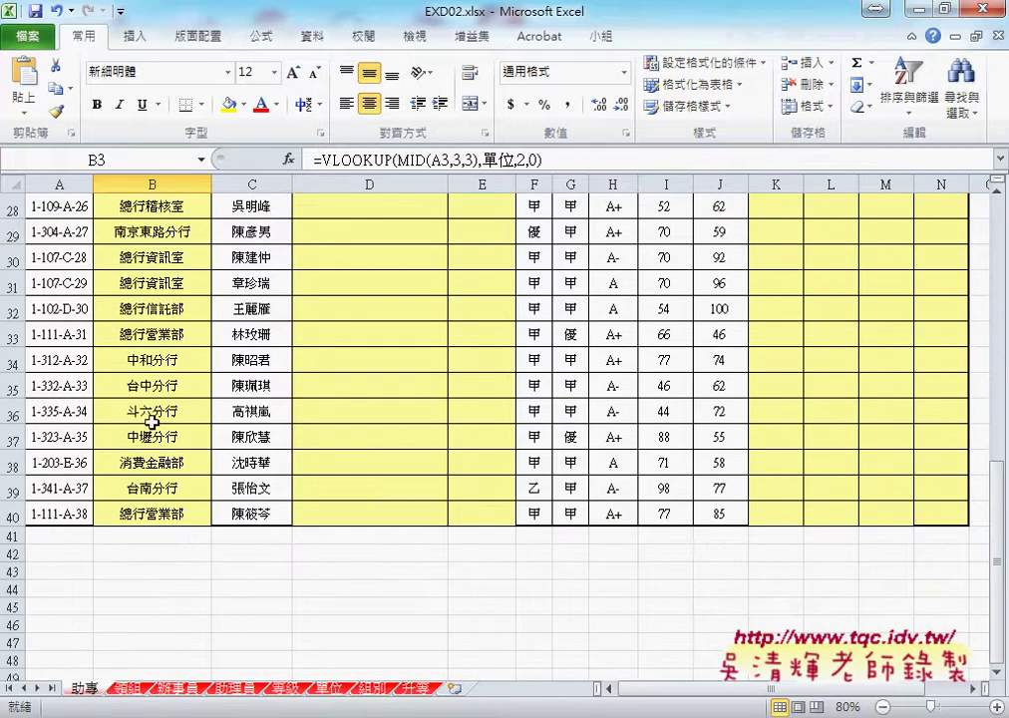
click(132, 695)
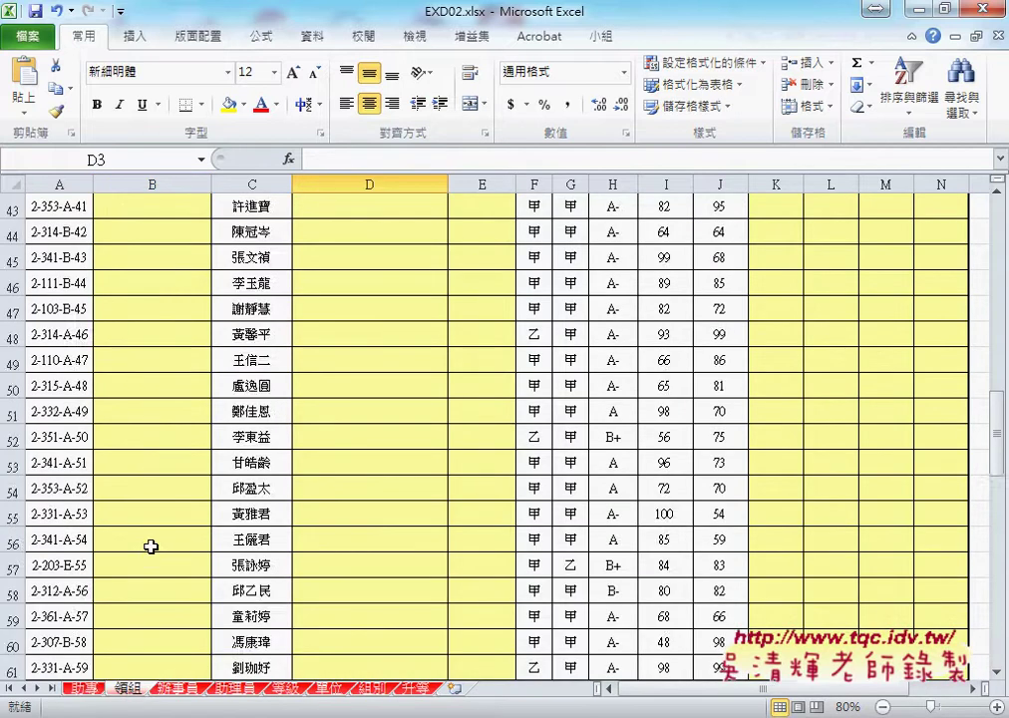
scroll(148, 551, up, 4)
scroll(151, 546, up, 2)
scroll(149, 545, up, 3)
scroll(150, 540, down, 3)
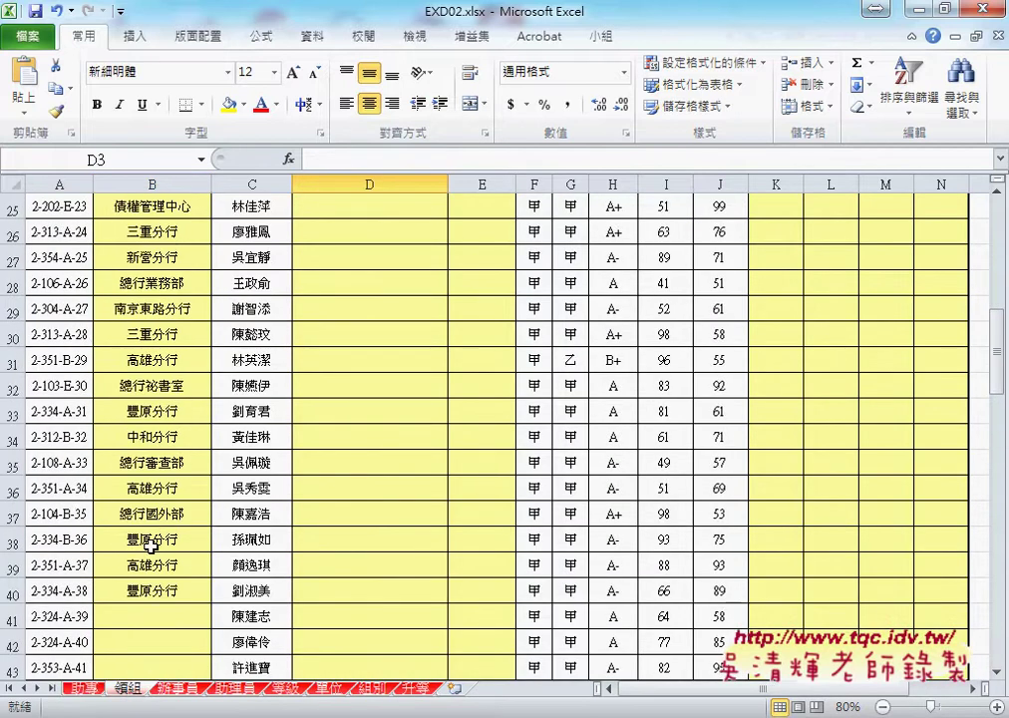
scroll(152, 448, down, 5)
Select B41, the first empty 單位 cell, then B101 at the end of the list
click(143, 236)
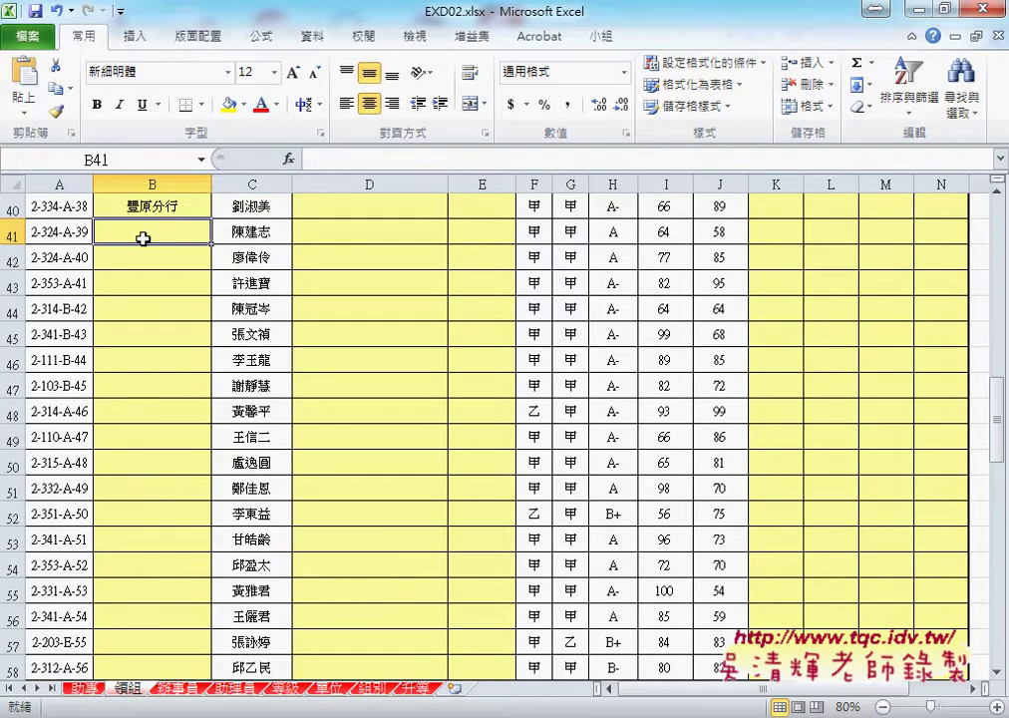
scroll(143, 238, down, 3)
scroll(142, 238, down, 4)
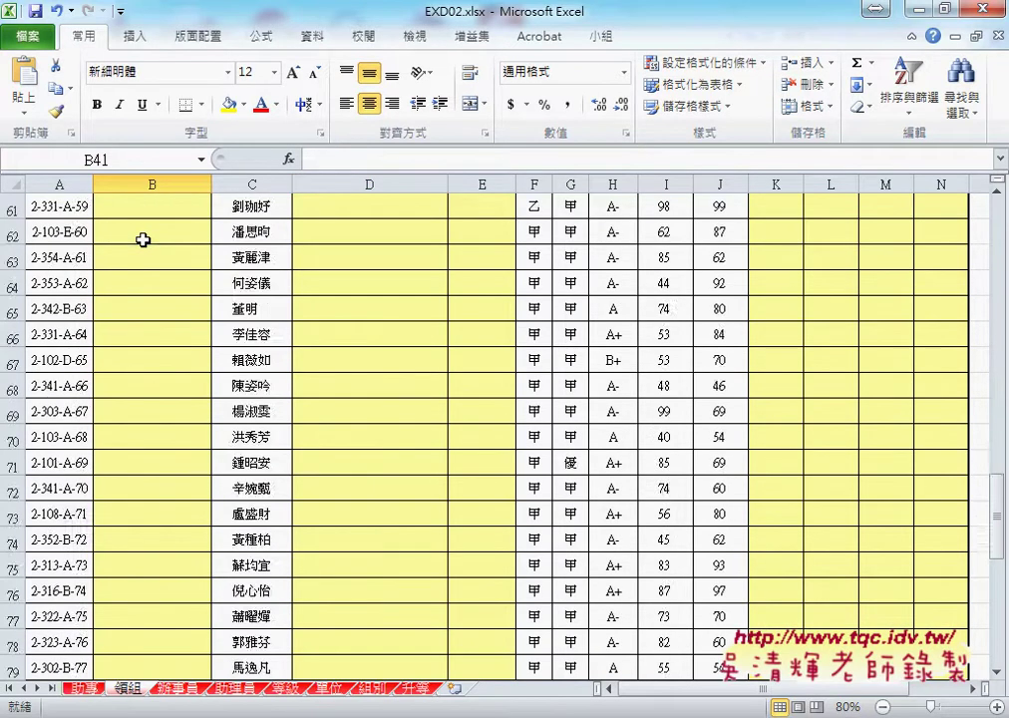
scroll(142, 238, down, 3)
scroll(142, 238, down, 6)
scroll(143, 239, down, 1)
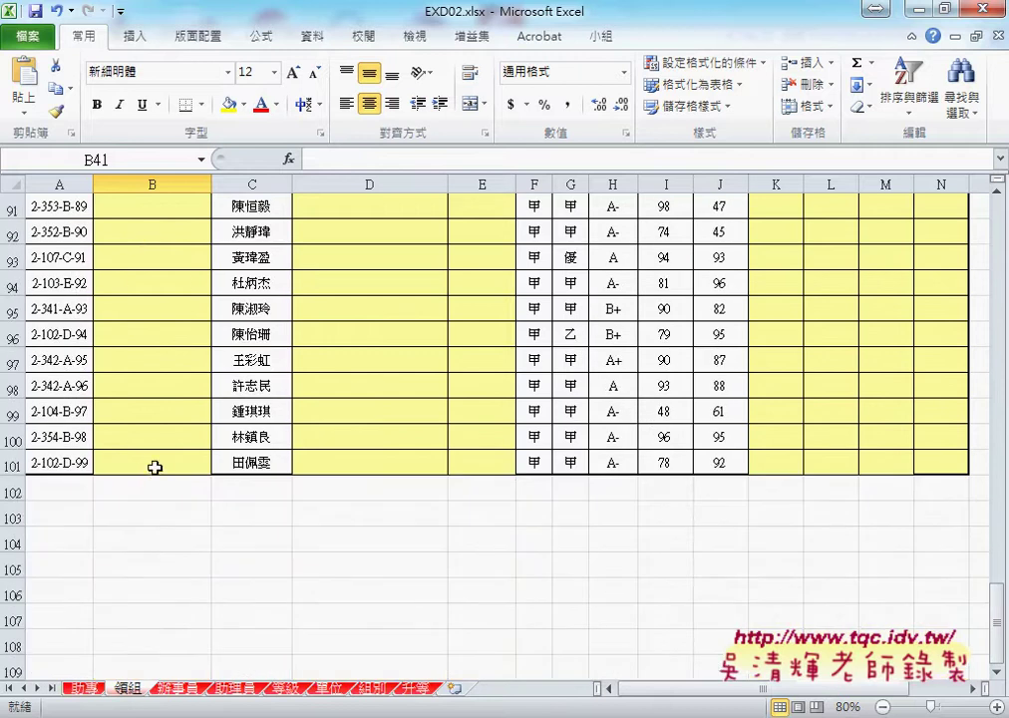
click(154, 466)
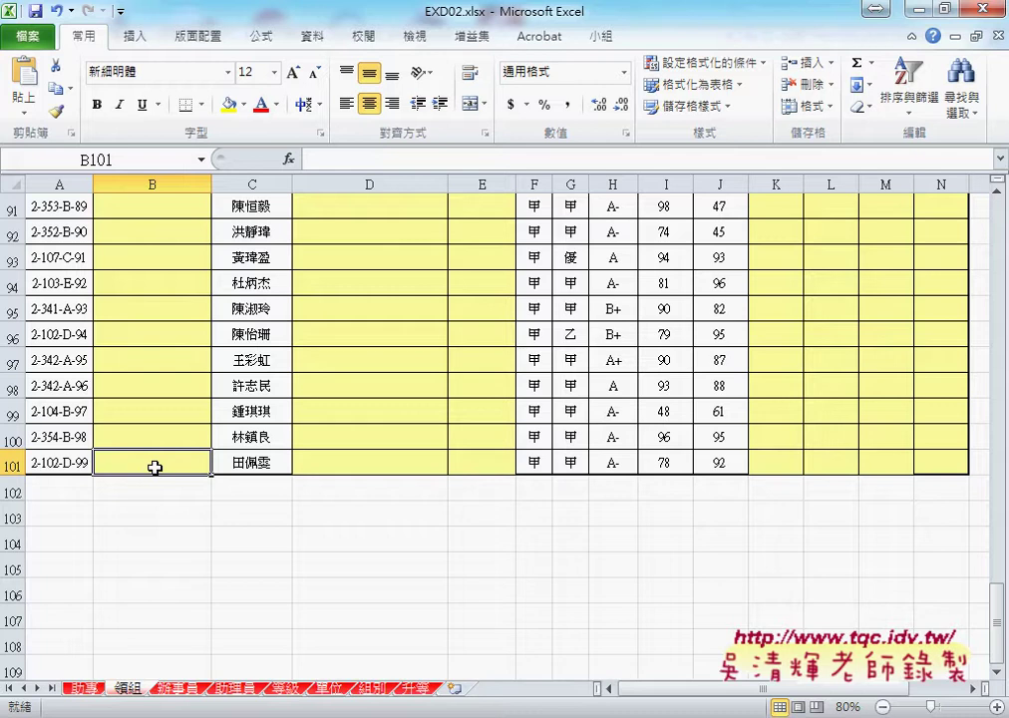
Switch to the 辦事員 sheet and scroll through its rows
click(180, 688)
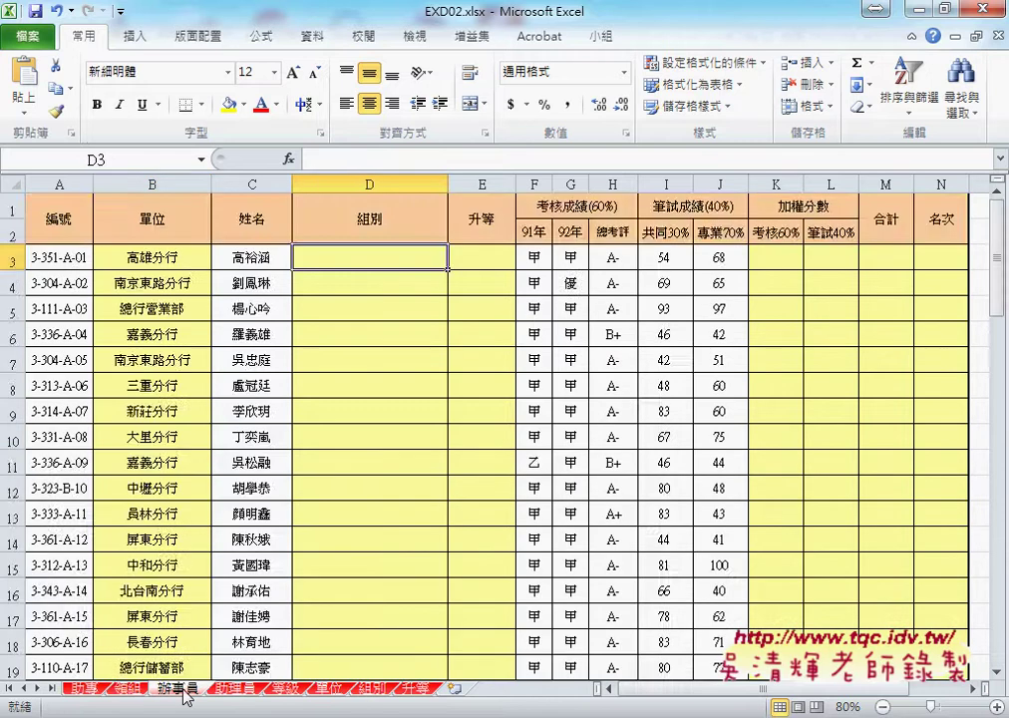
scroll(212, 458, down, 5)
scroll(214, 463, down, 7)
scroll(214, 462, up, 1)
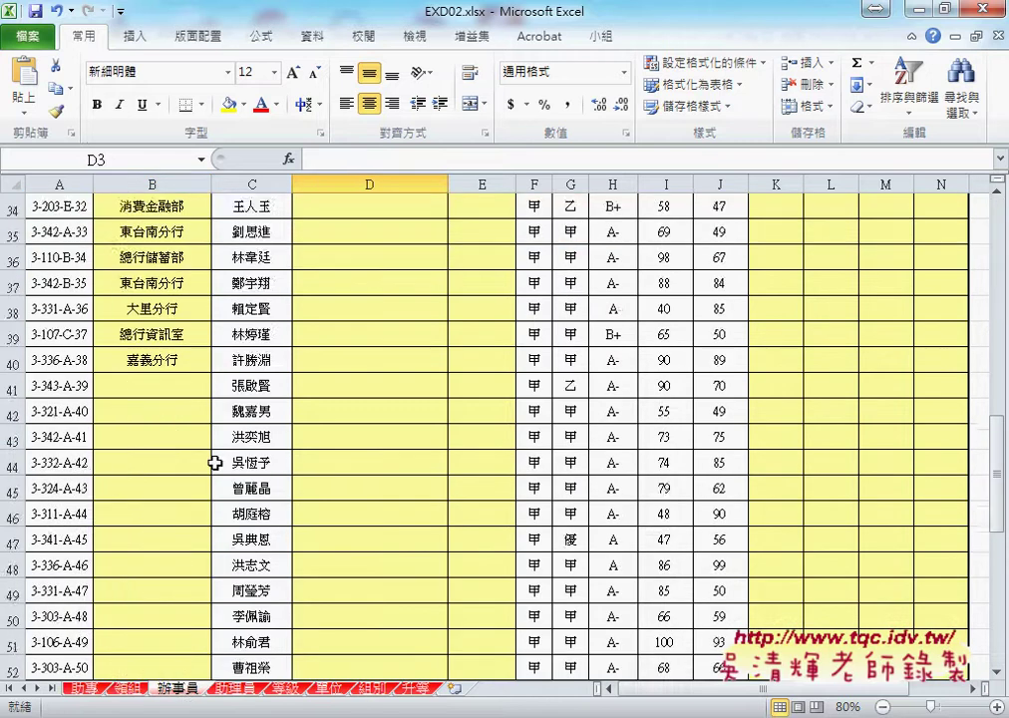
scroll(214, 460, up, 5)
scroll(214, 461, up, 4)
scroll(214, 469, up, 2)
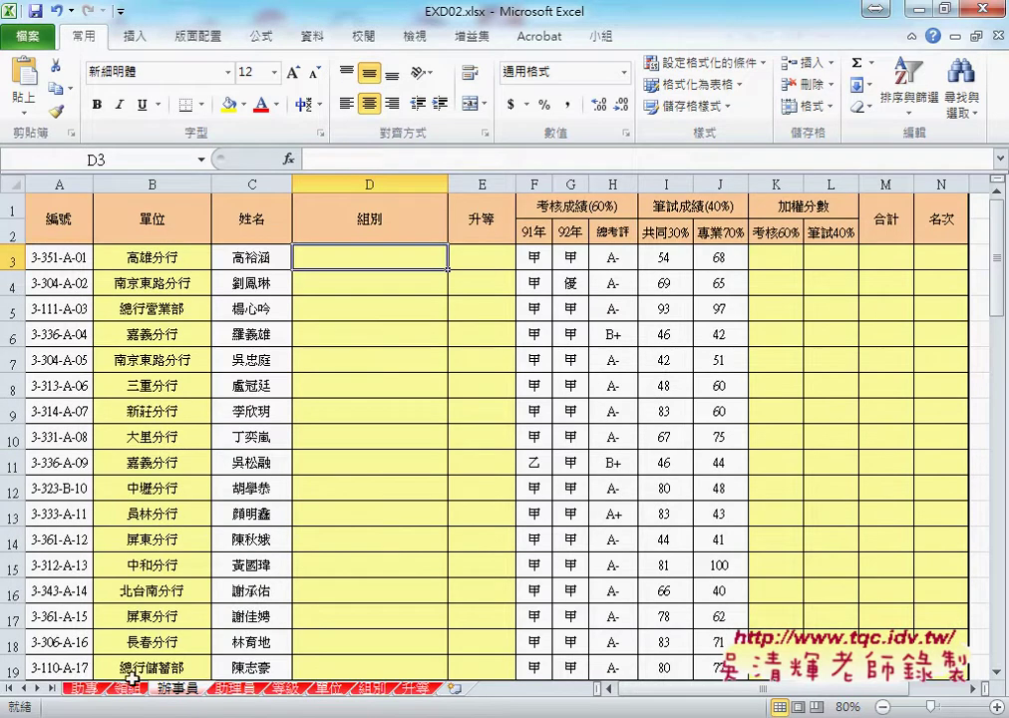
Return to the top of the 助專 sheet and select the first 組別 cell, D3
click(84, 688)
scroll(103, 652, up, 9)
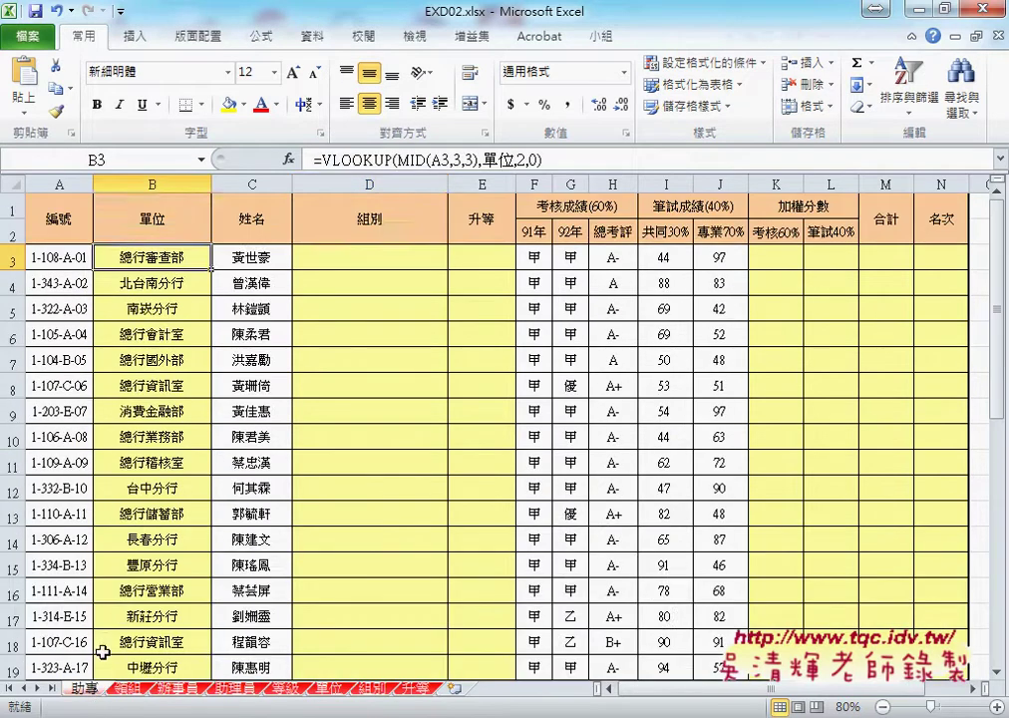
click(416, 256)
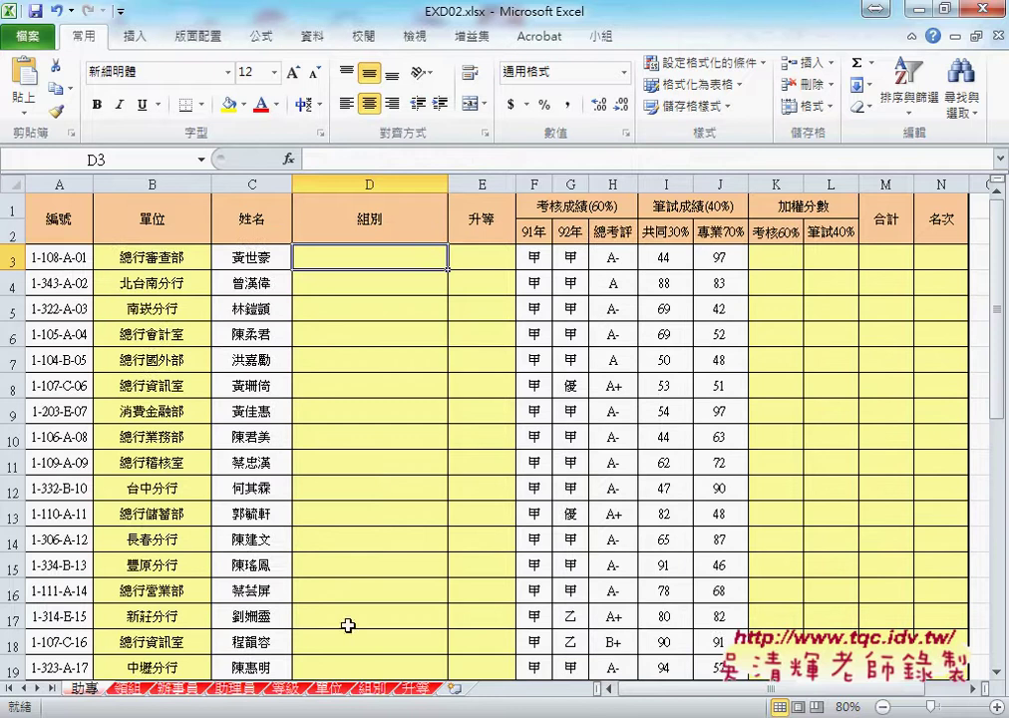
On the 組別 sheet, select the group code table A2:B6 holding codes A–E
click(374, 690)
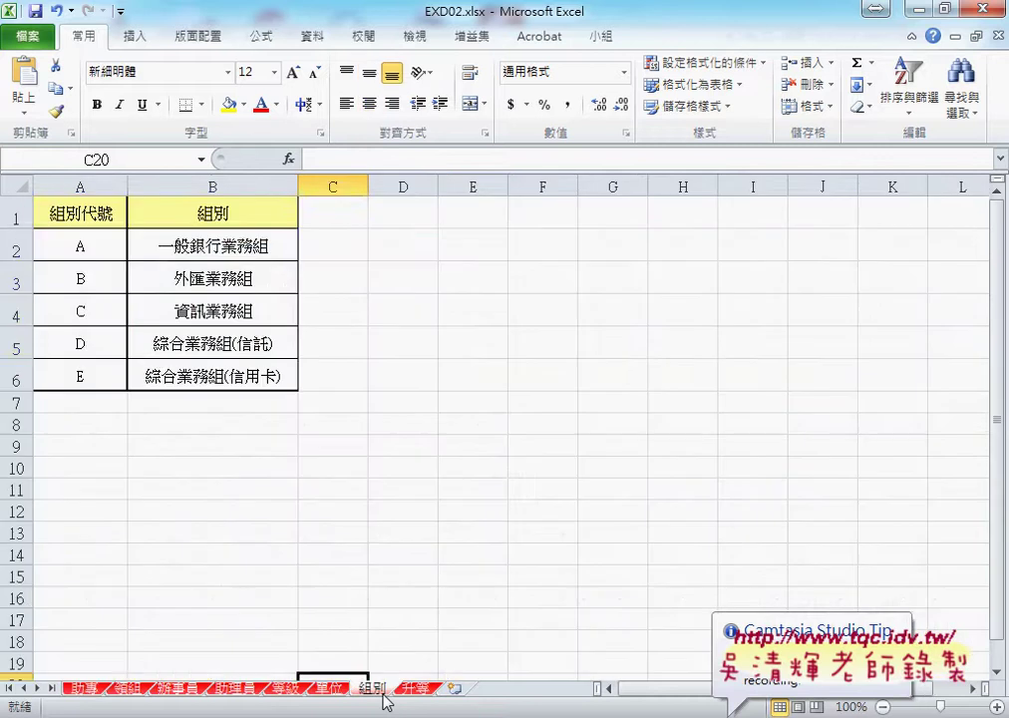
drag(77, 237, 243, 380)
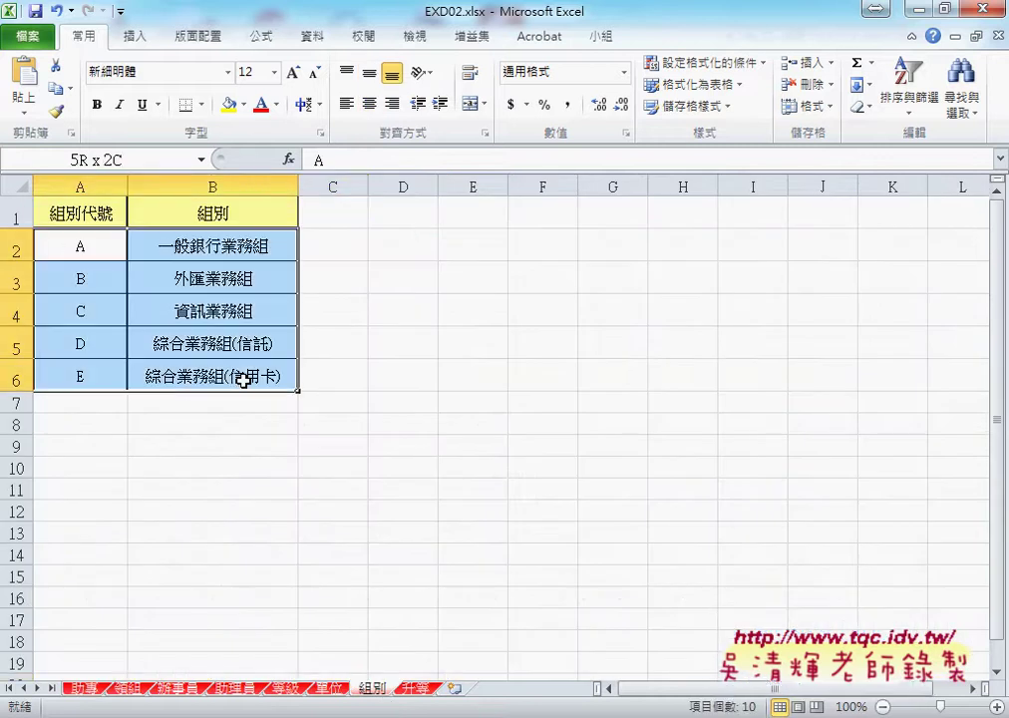
click(374, 424)
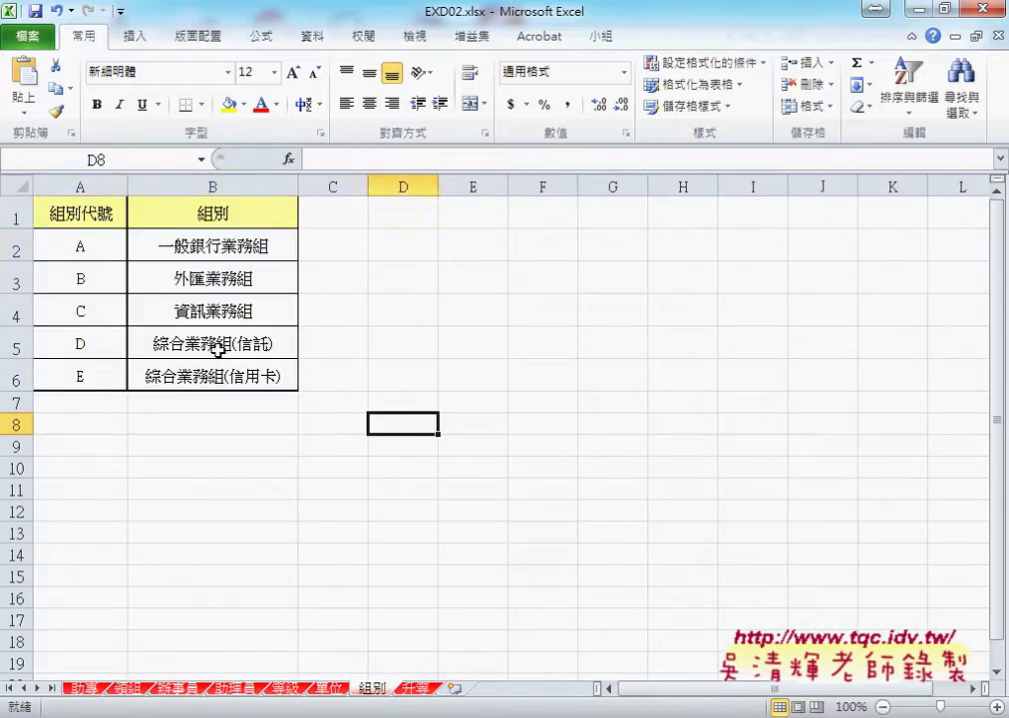
mouse_move(97, 253)
mouse_down()
mouse_move(190, 314)
mouse_move(257, 380)
mouse_up()
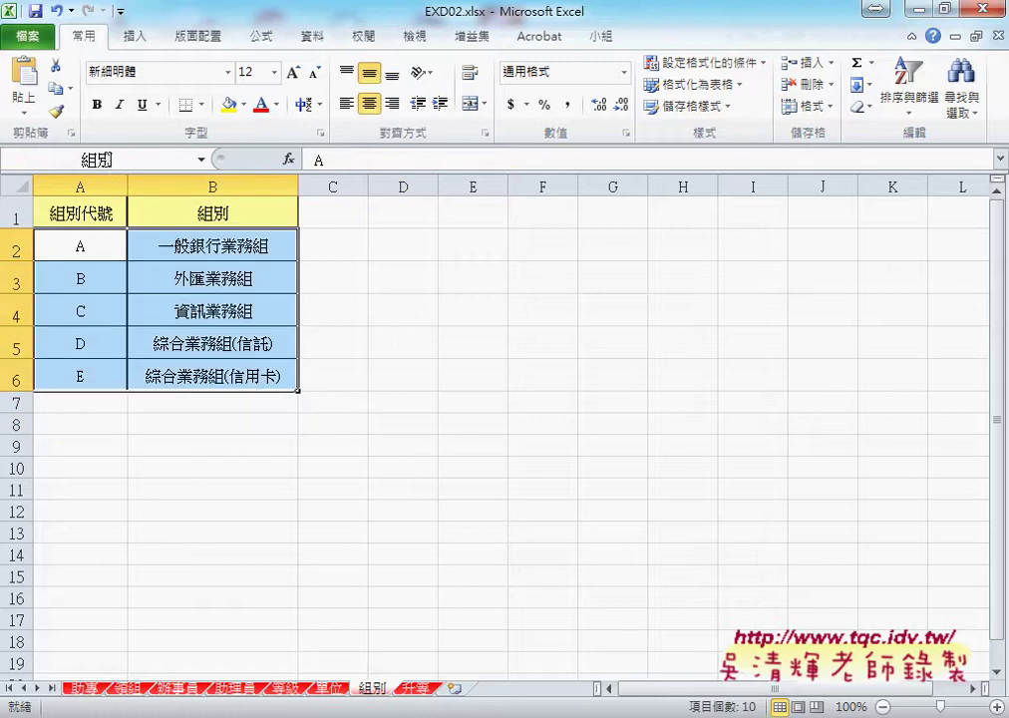